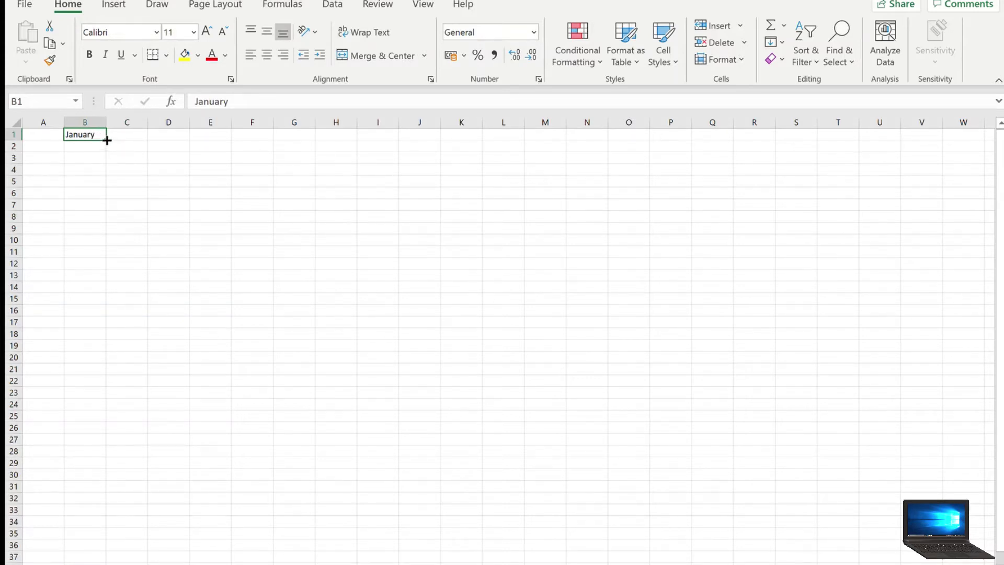
Fill the month series from January in B1 across row 1 to December in M1
drag(107, 140, 549, 131)
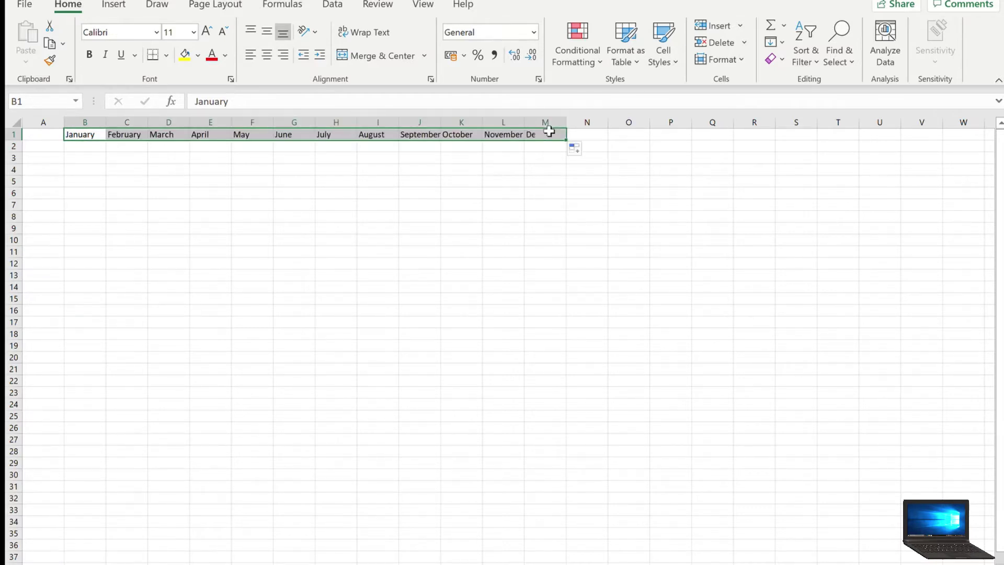
click(41, 148)
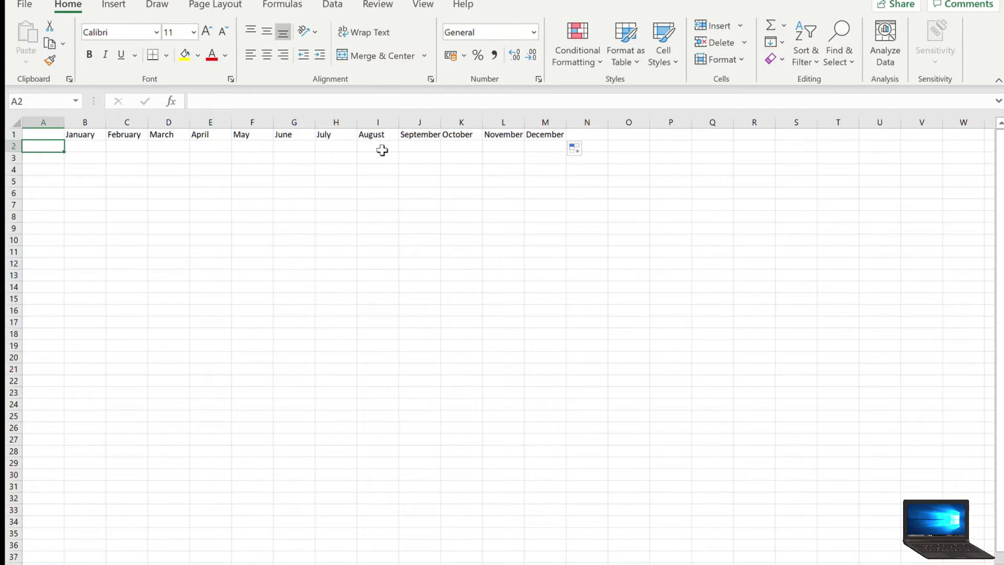
Enter Monday in cell A2 and Tuesday in cell A3
double_click(43, 148)
text(M)
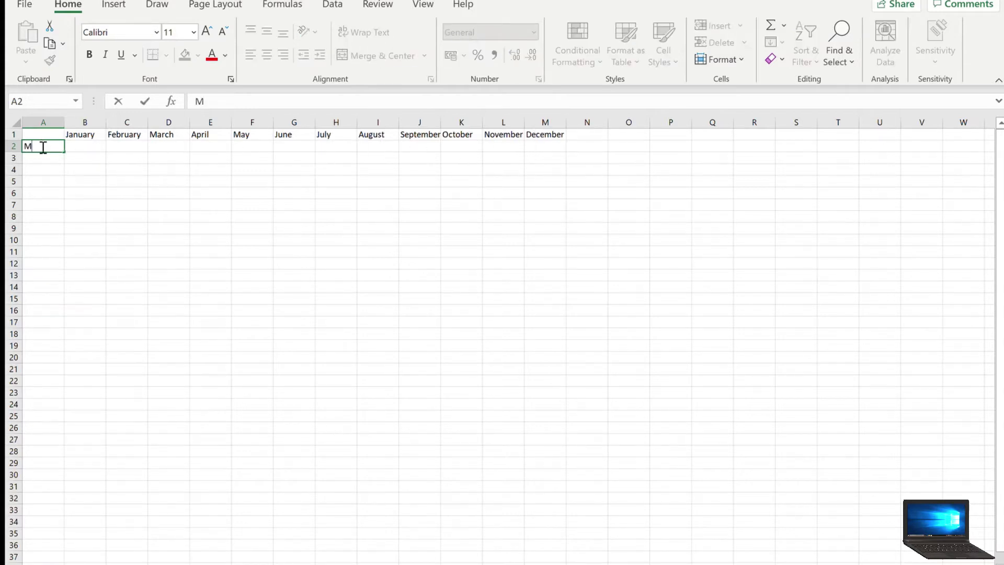
text(Onday)
key(ctrl+Return)
click(52, 164)
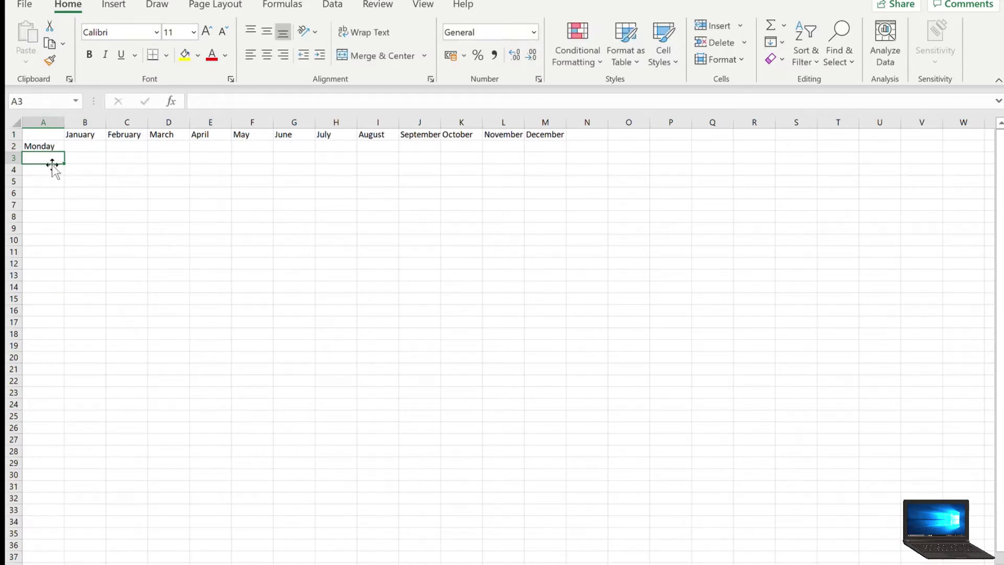
text(Tuesday)
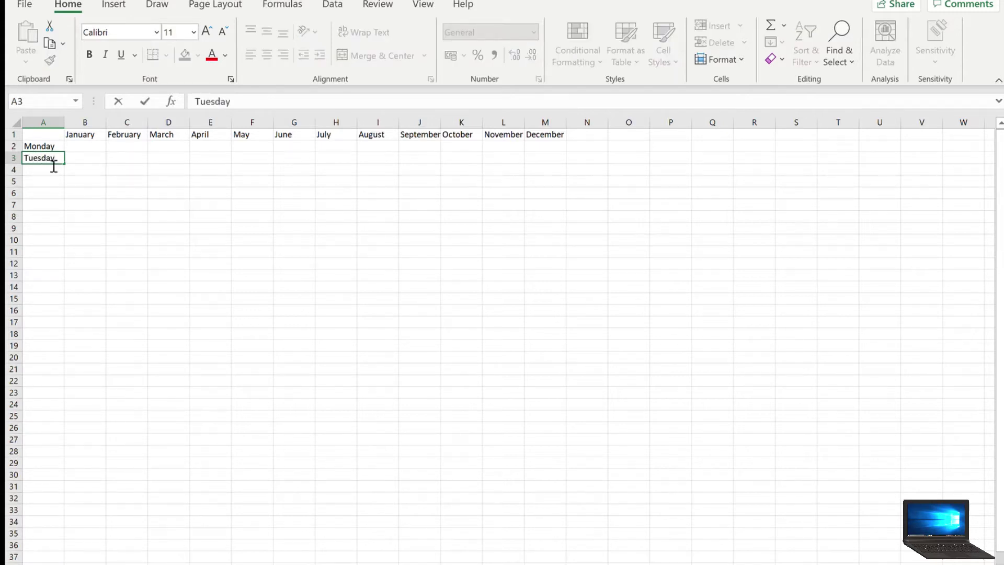
key(Return)
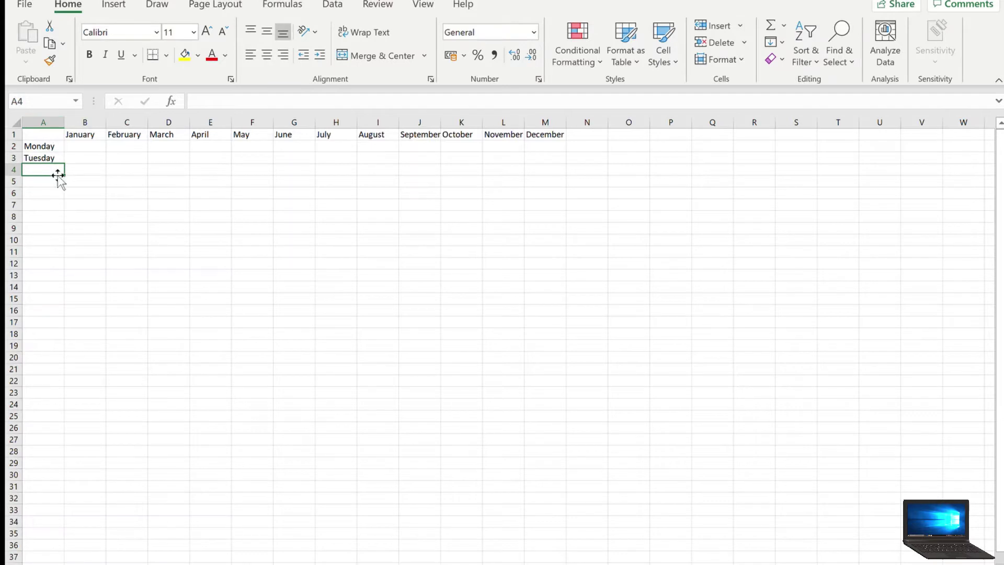
Fill the weekday series from Monday in A2 down to A32 and widen column A to fit the names
click(52, 148)
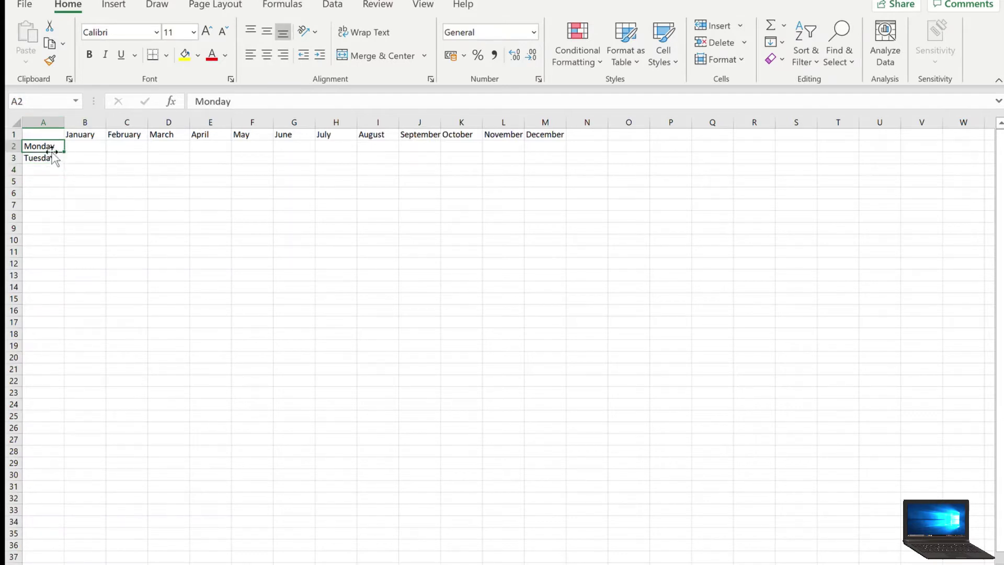
drag(50, 149, 37, 509)
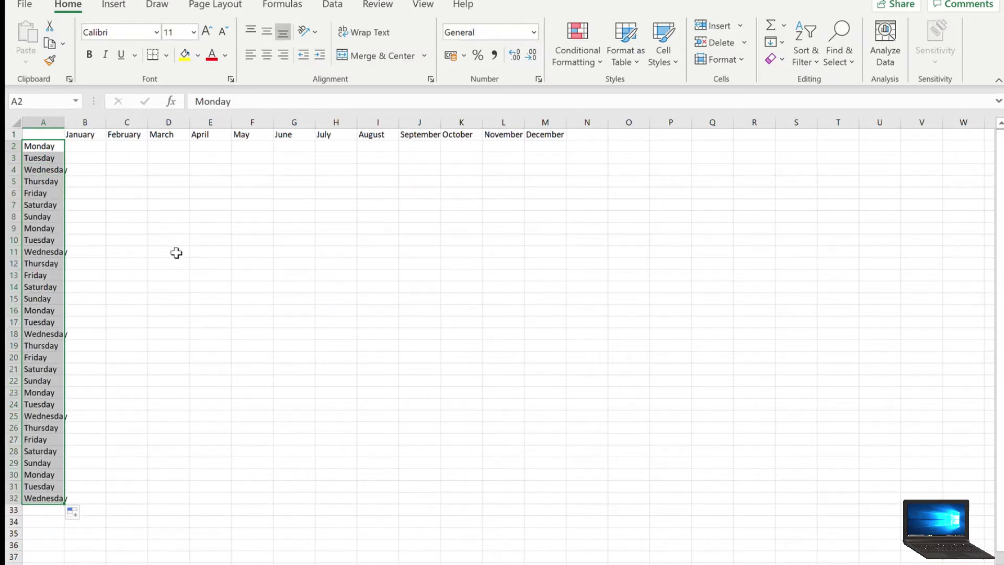
drag(65, 120, 76, 119)
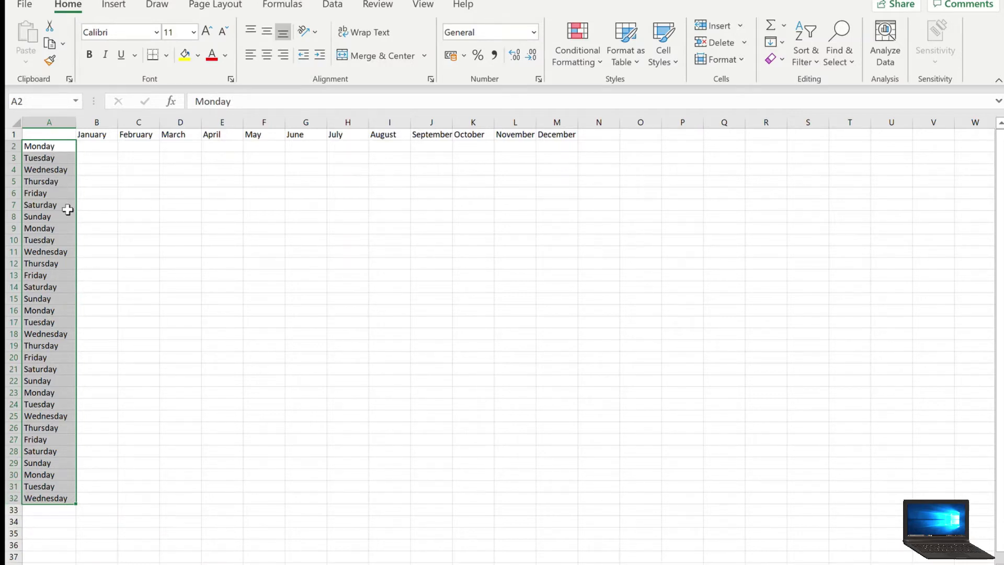
Enter Work in B2 under January and fill it down to Friday in B6
click(96, 146)
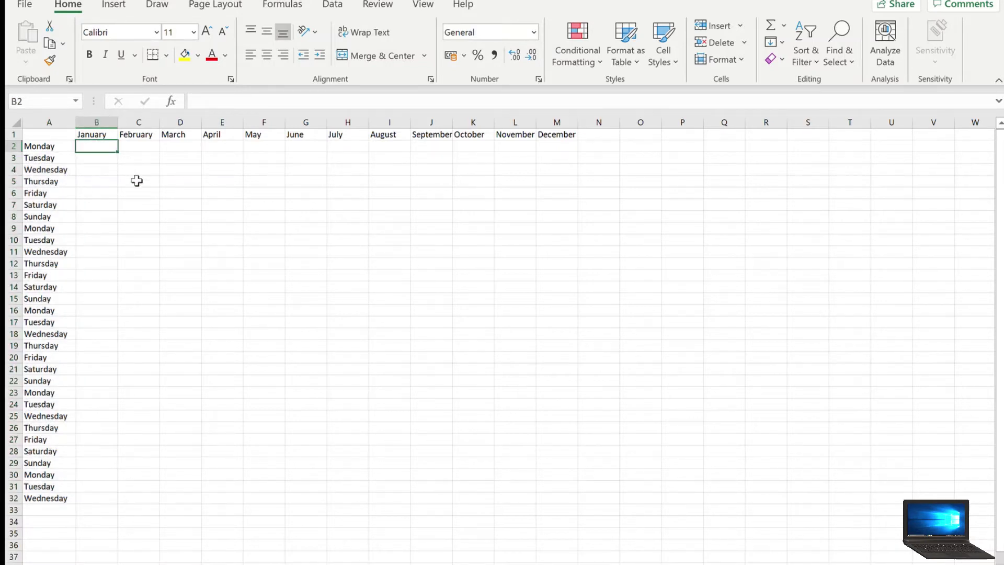
text(OWr)
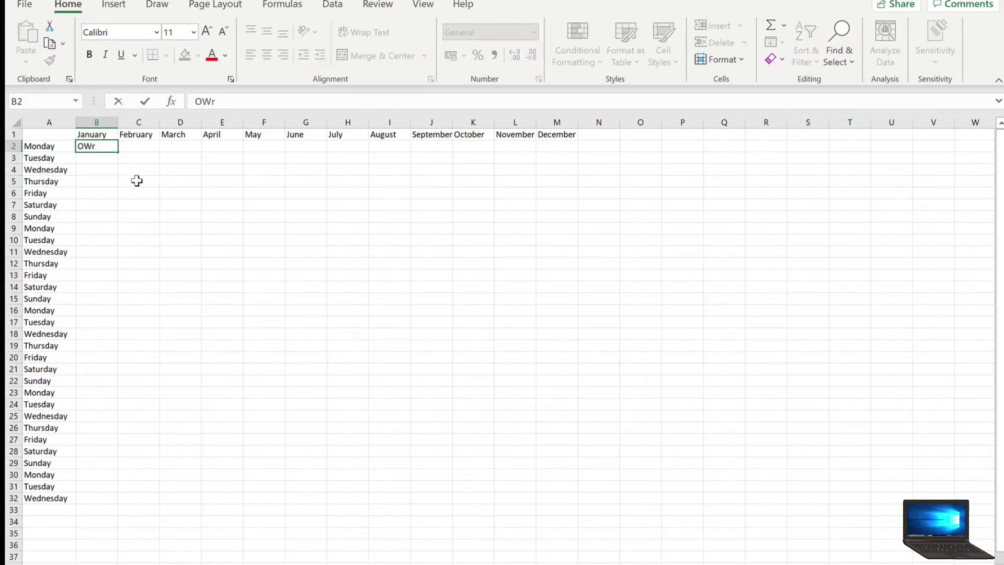
key(BackSpace)
key(BackSpace)
key(BackSpace)
key(BackSpace)
text(Wi)
text(or)
click(124, 147)
click(110, 144)
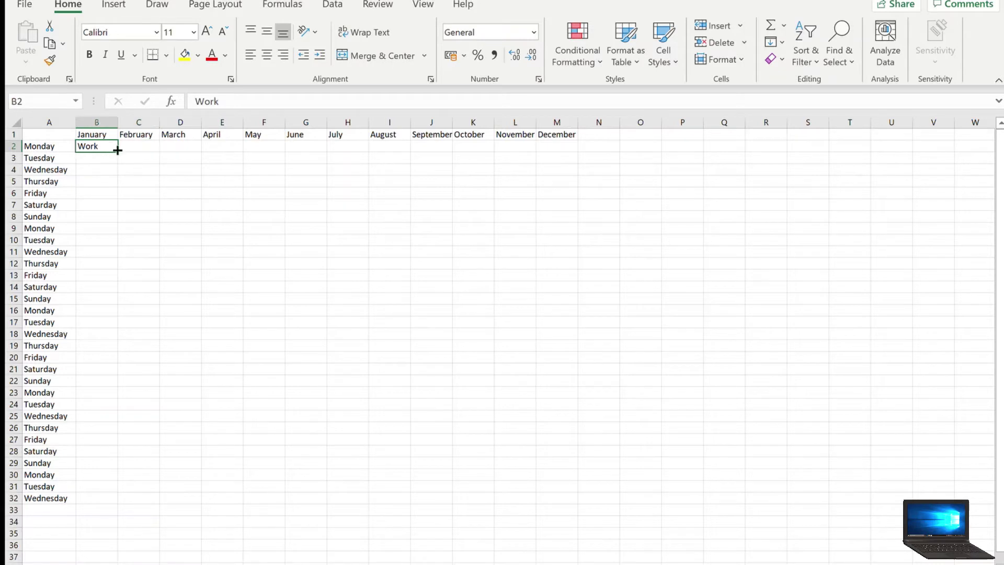
drag(118, 150, 112, 195)
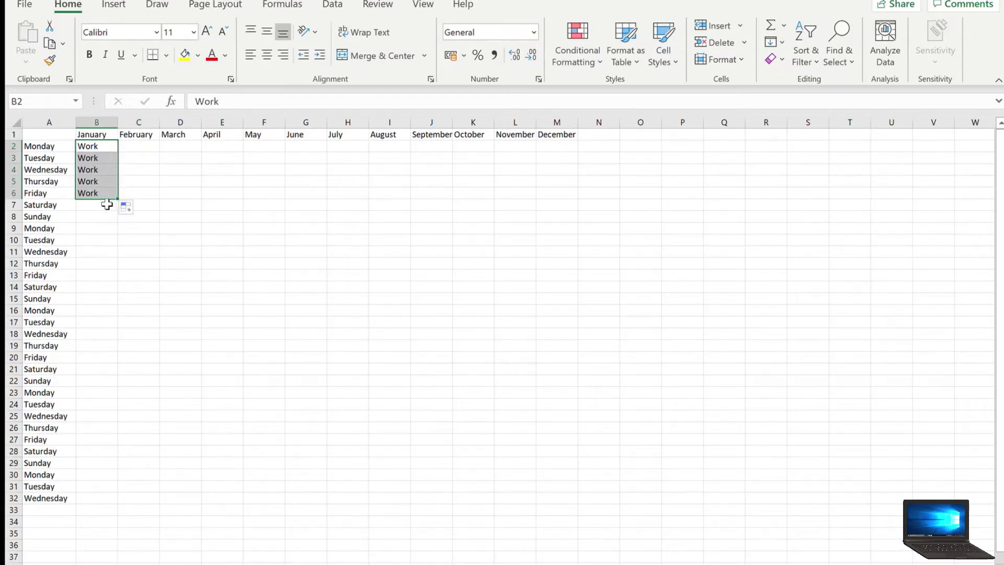
Enter Free in B7 for the first Saturday and fill it down to Sunday in B8
click(107, 204)
text(Fr)
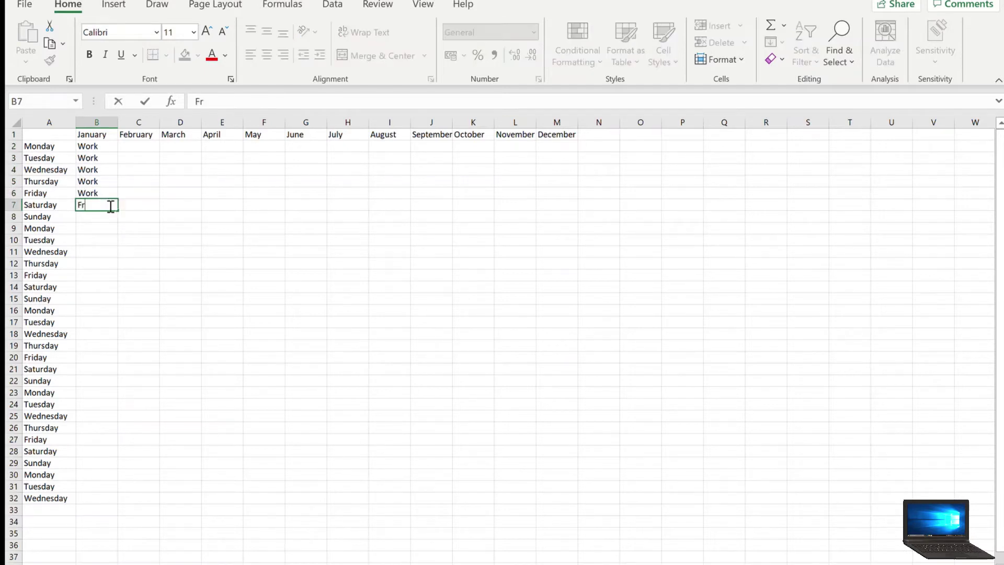
text(ee)
click(147, 215)
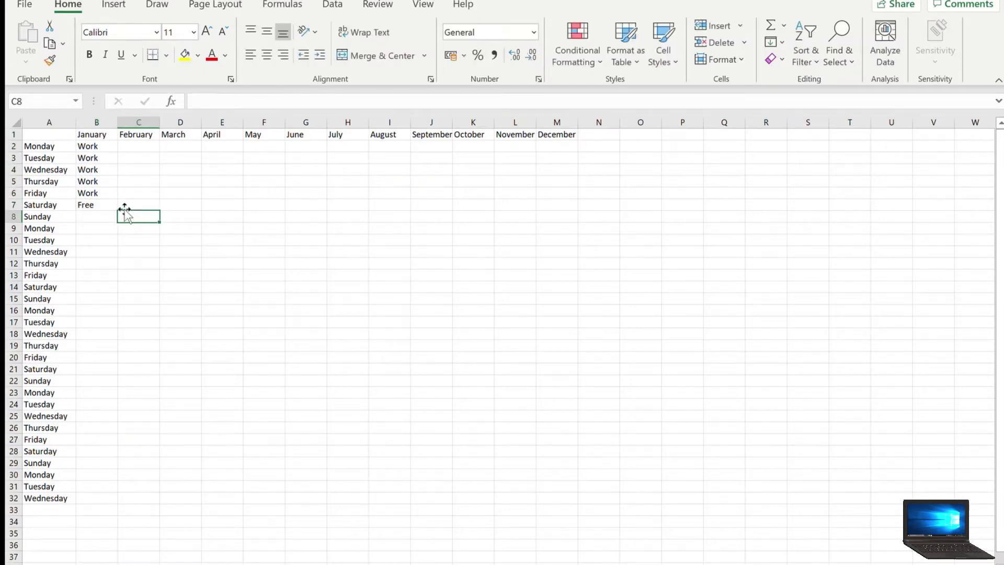
click(107, 203)
drag(119, 216, 118, 222)
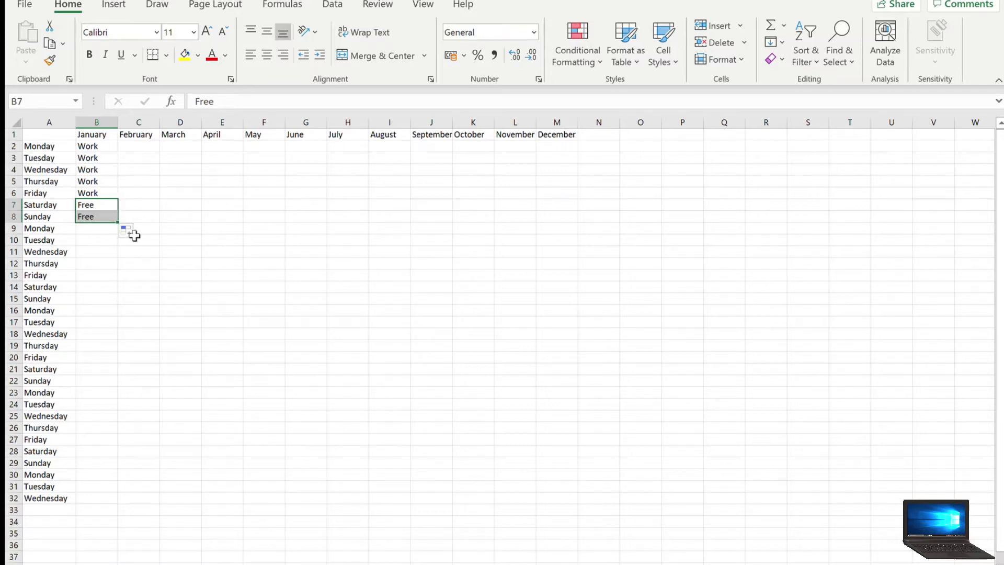
click(121, 251)
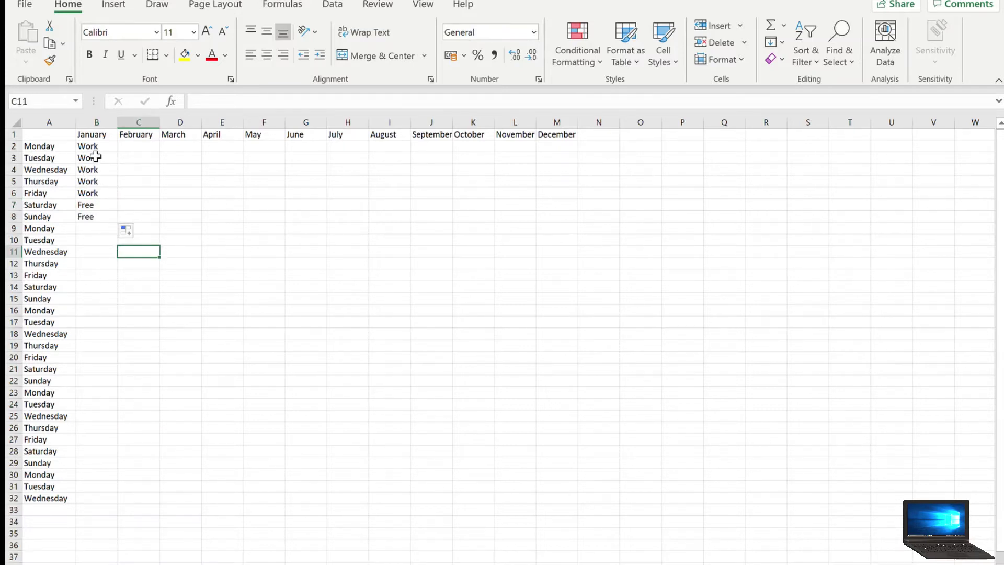
Copy the first week's entries in B2:B8 and paste them into the second week, B9:B15
drag(95, 146, 91, 214)
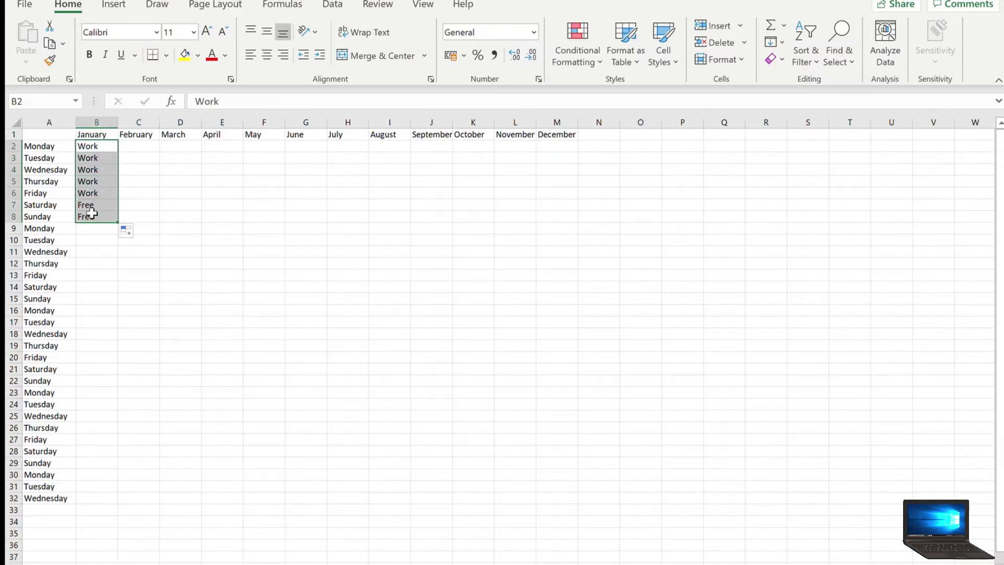
click(50, 44)
click(50, 44)
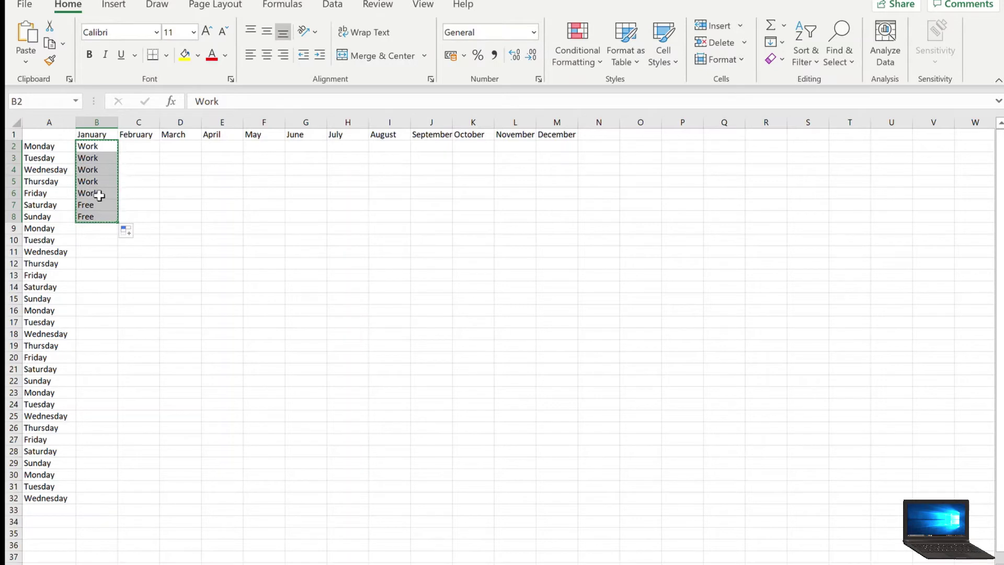
click(86, 228)
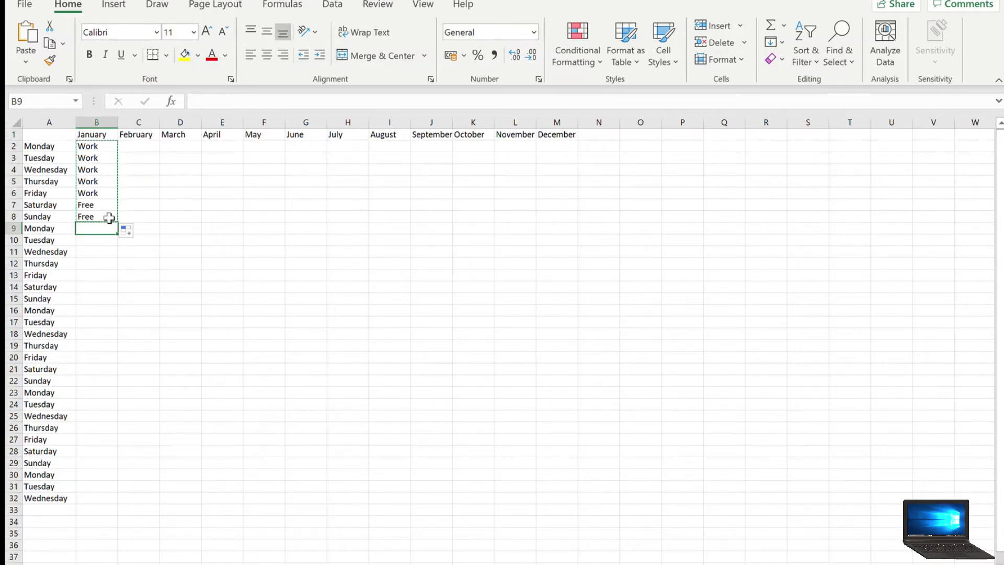
drag(106, 226, 100, 297)
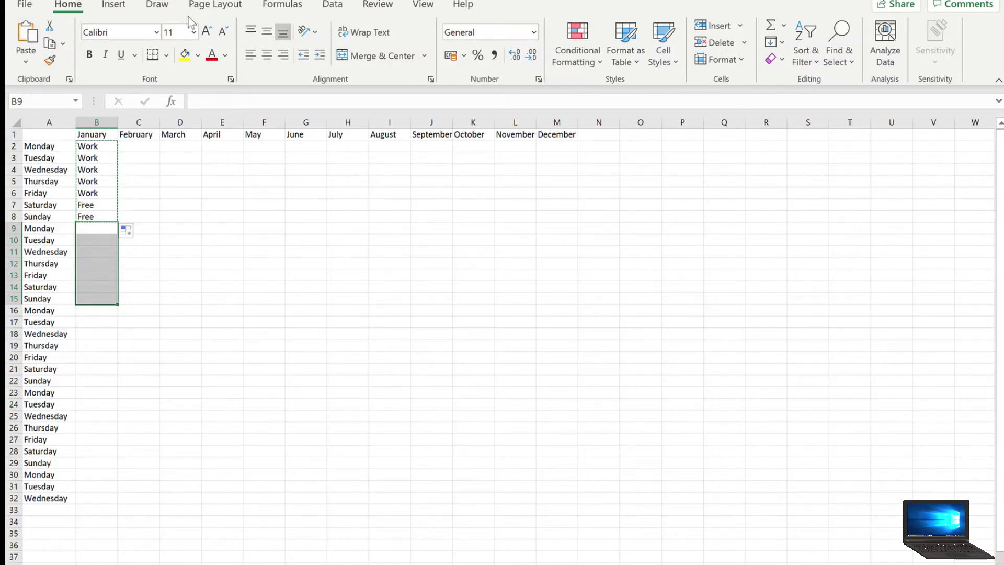
click(25, 33)
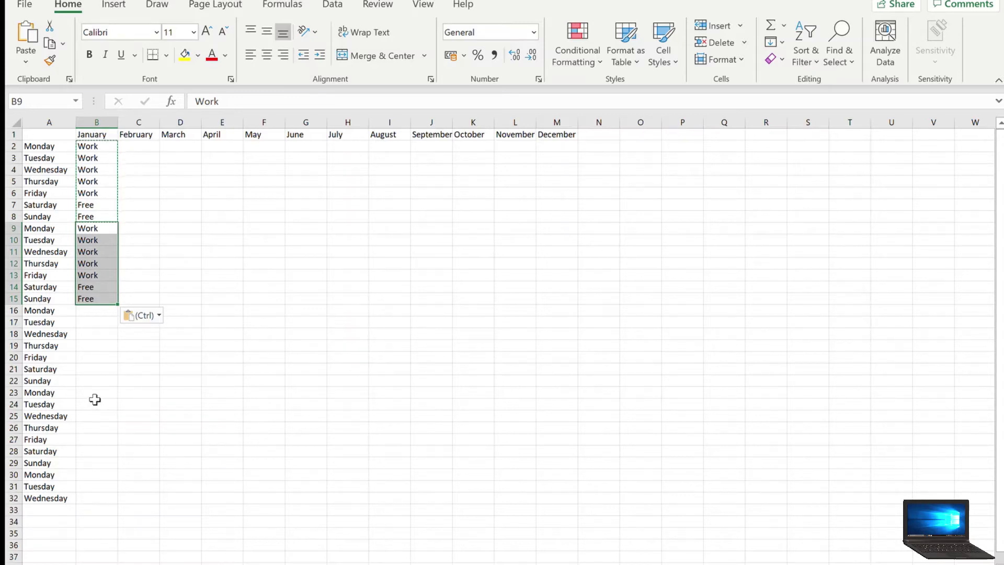
click(150, 204)
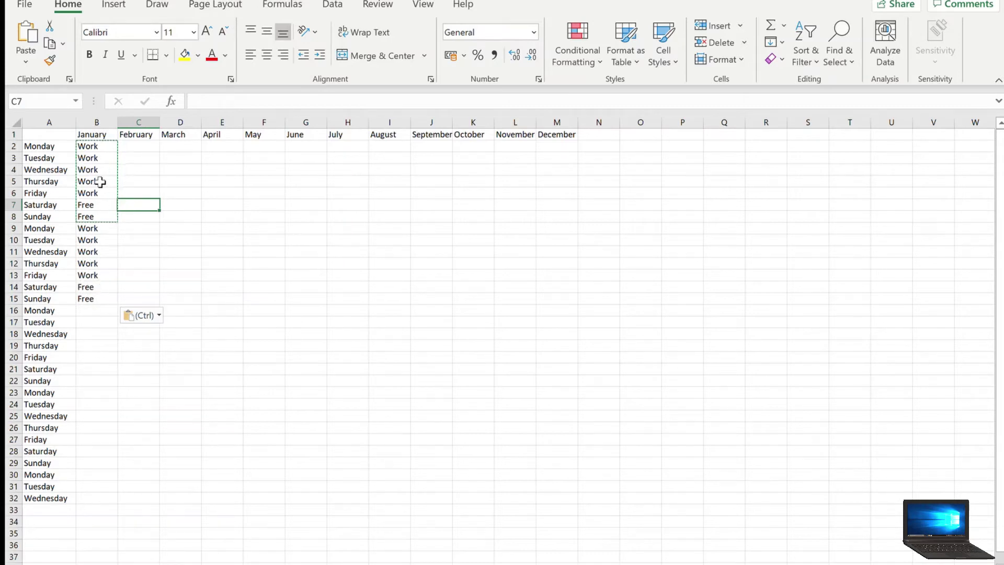
Copy the two weeks of entries in B2:B15 and paste them into B16:B29
drag(99, 147, 89, 299)
key(ctrl+c)
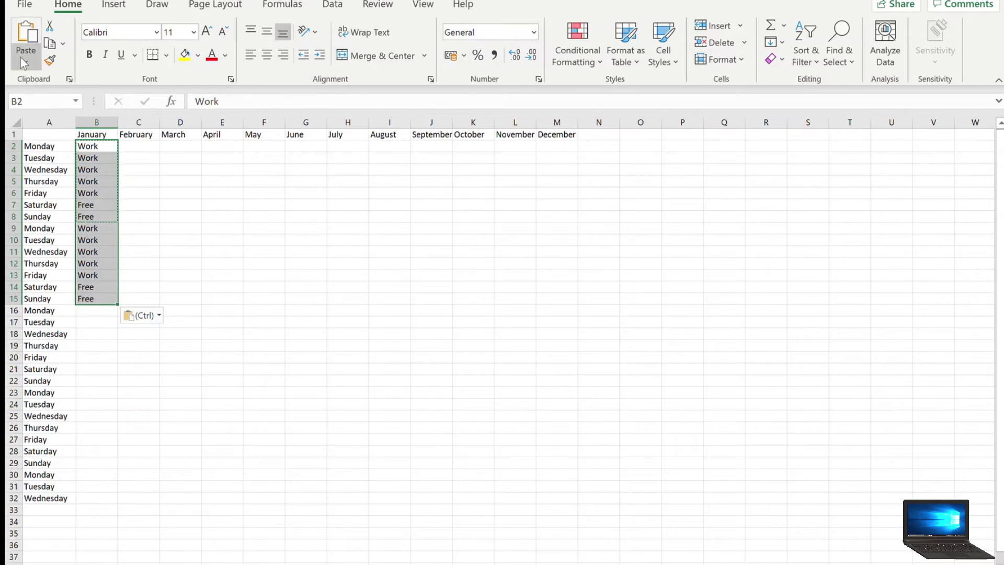
click(50, 44)
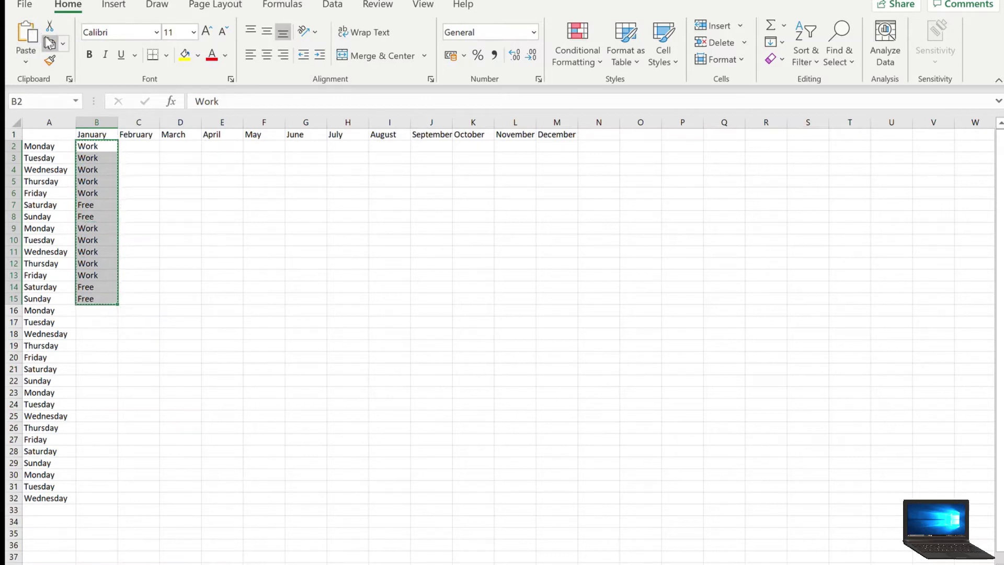
click(164, 230)
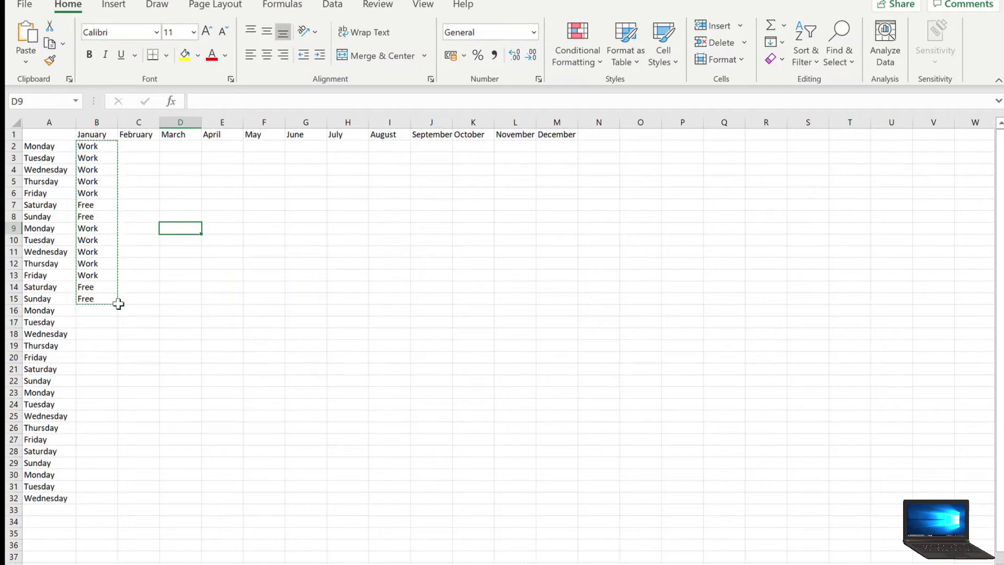
click(95, 312)
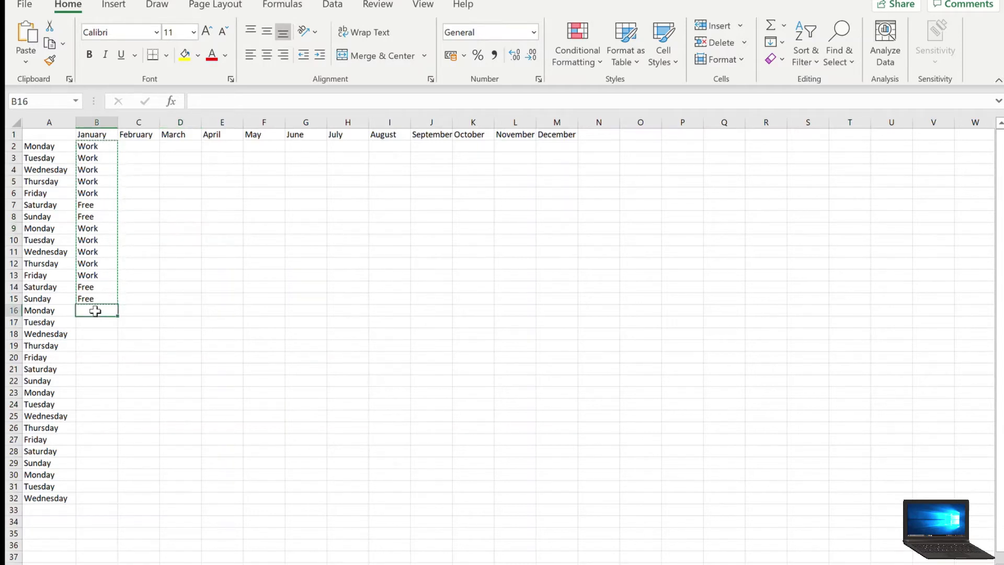
drag(94, 317, 96, 460)
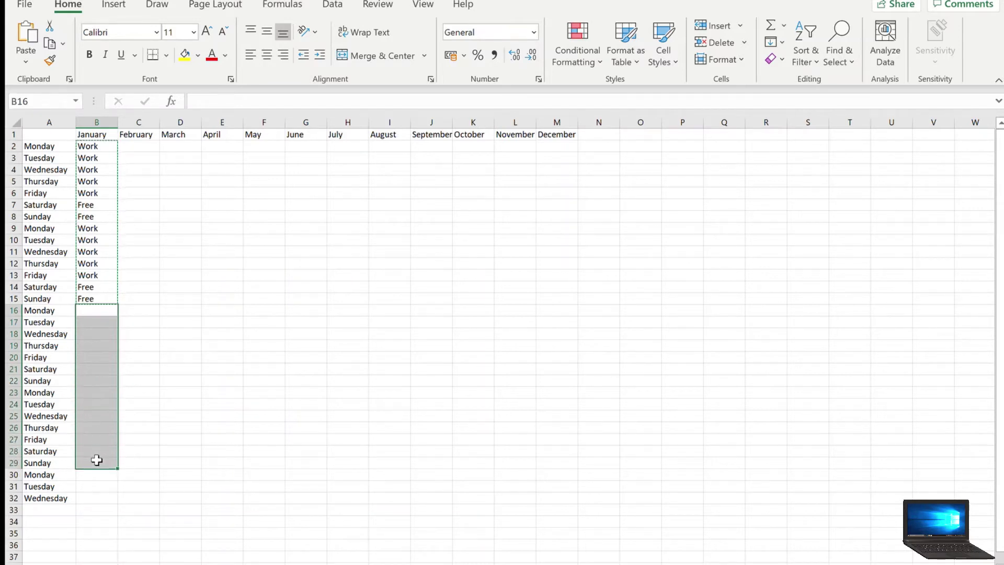
click(28, 34)
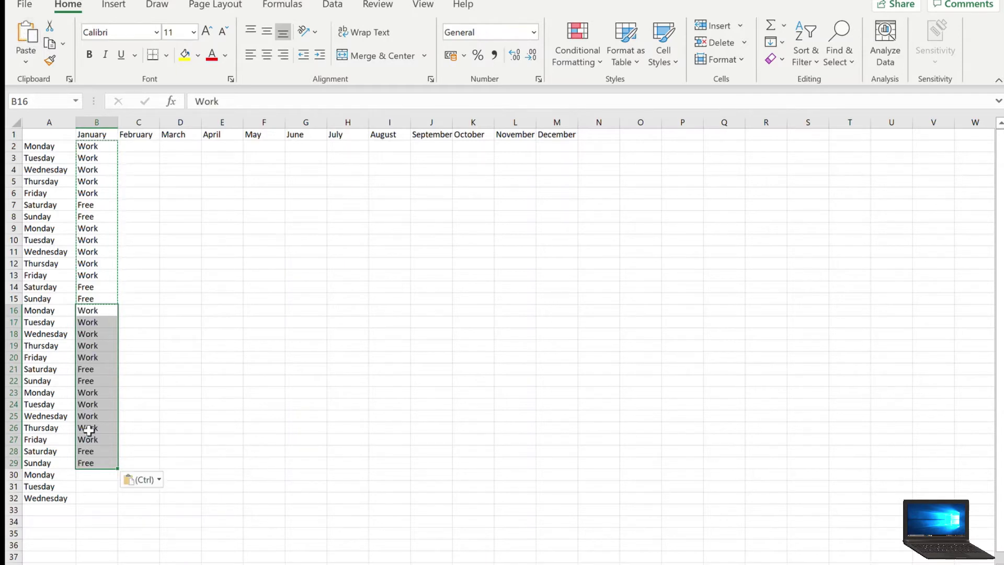
Enter Work in B30 for the last Monday of January and keep that cell selected
click(94, 477)
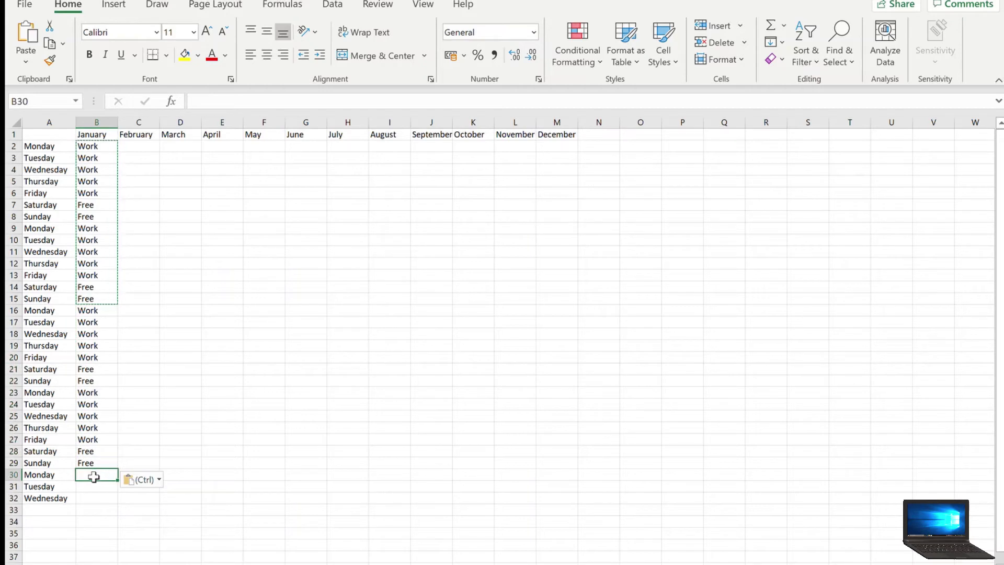
text(Wo)
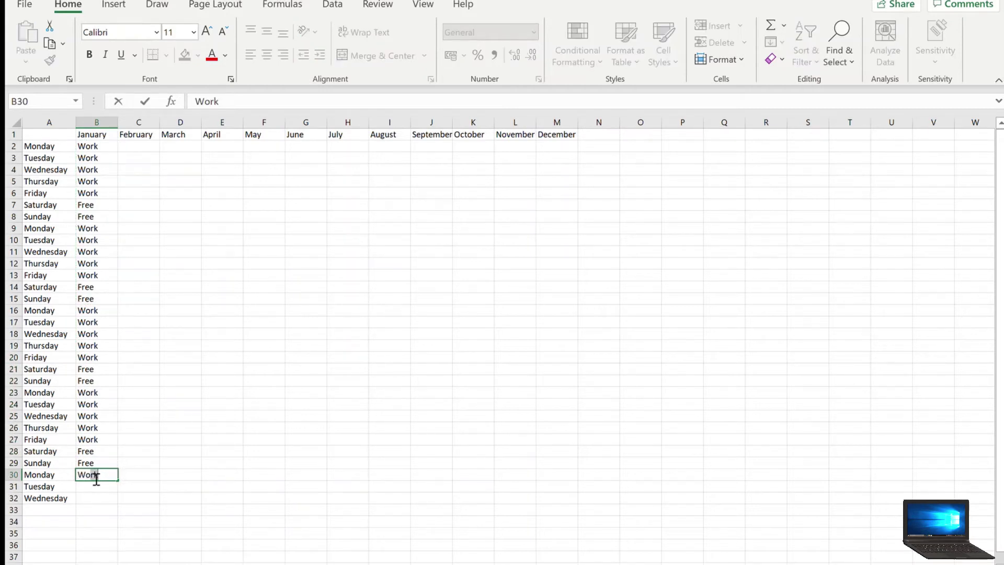
text(k)
key(Left)
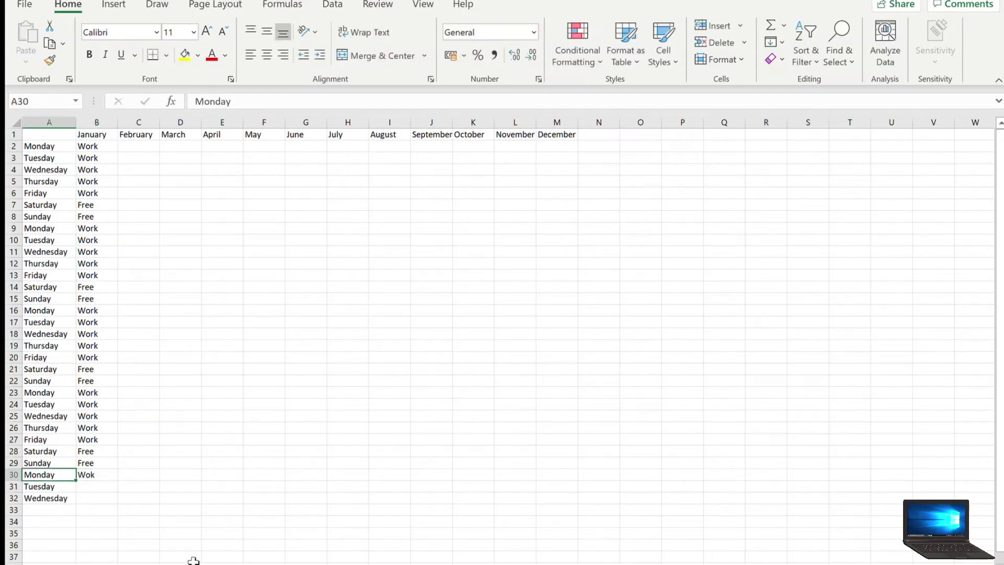
click(100, 475)
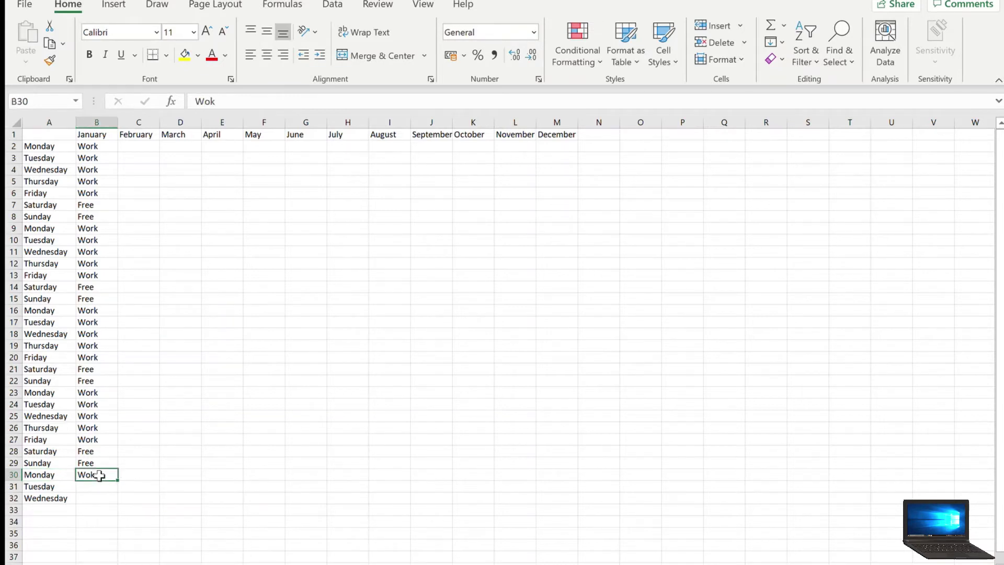
key(BackSpace)
text(Wor)
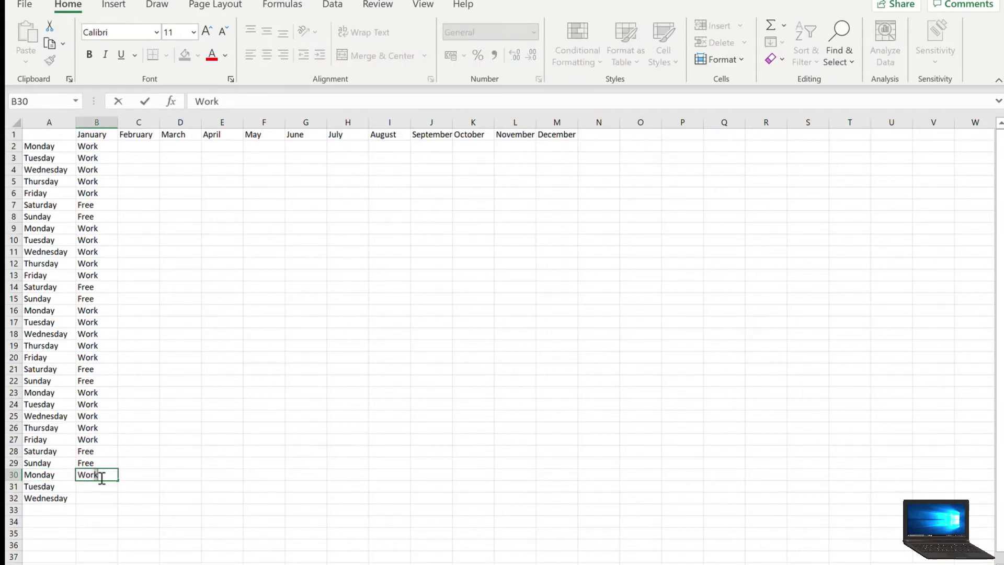
click(160, 454)
click(105, 477)
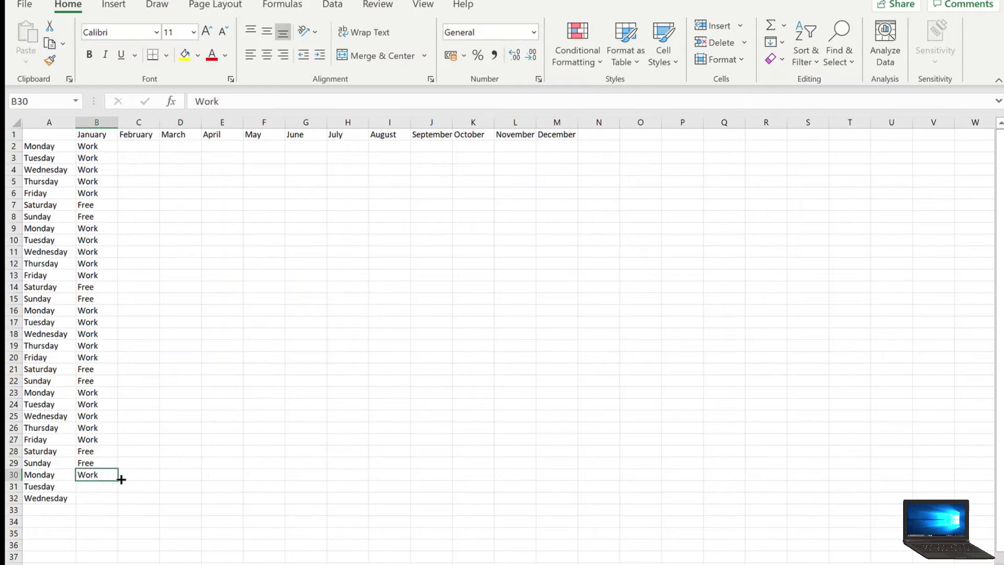
Fill the Work entry in B30 down through B32 to complete the last Tuesday and Wednesday of January
drag(117, 487, 112, 502)
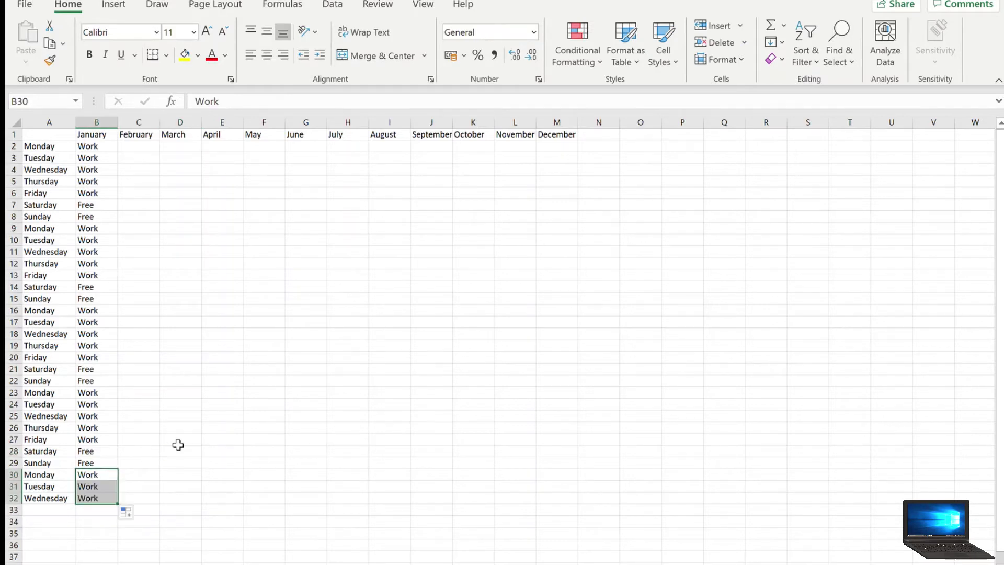
click(200, 265)
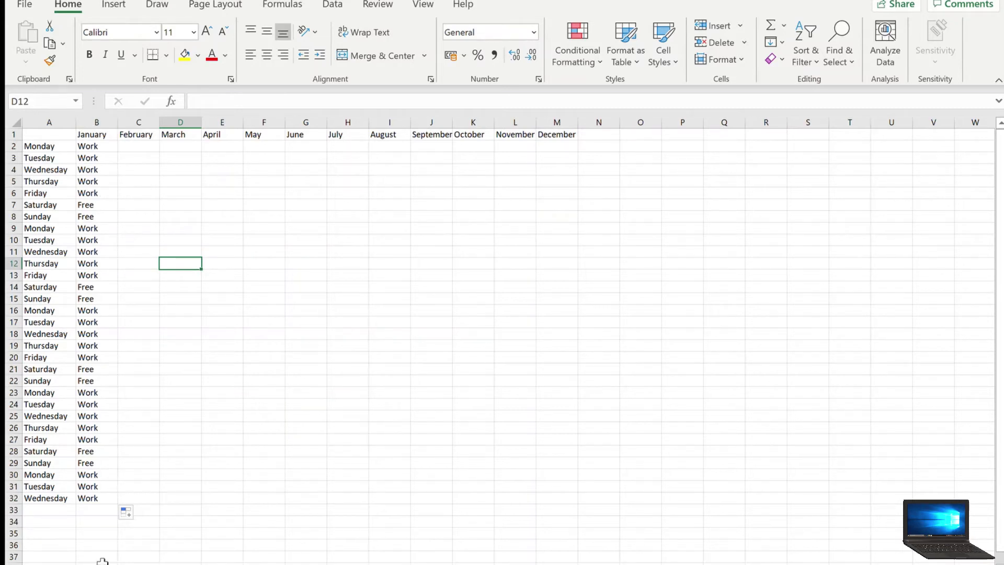
Copy January's entries in B2:B32 and paste them into February, C2:C32
click(90, 146)
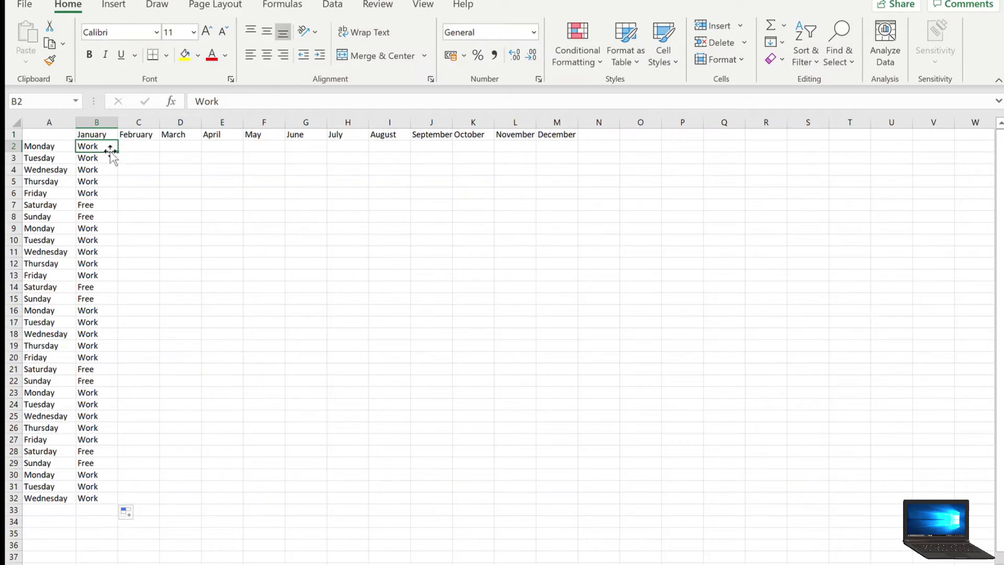
drag(99, 146, 85, 500)
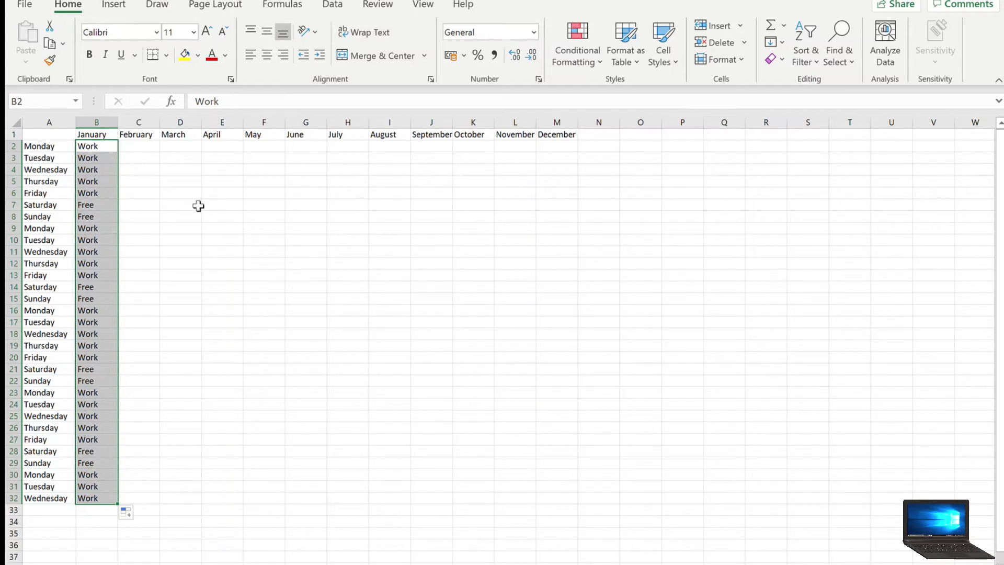
click(49, 44)
drag(149, 142, 135, 494)
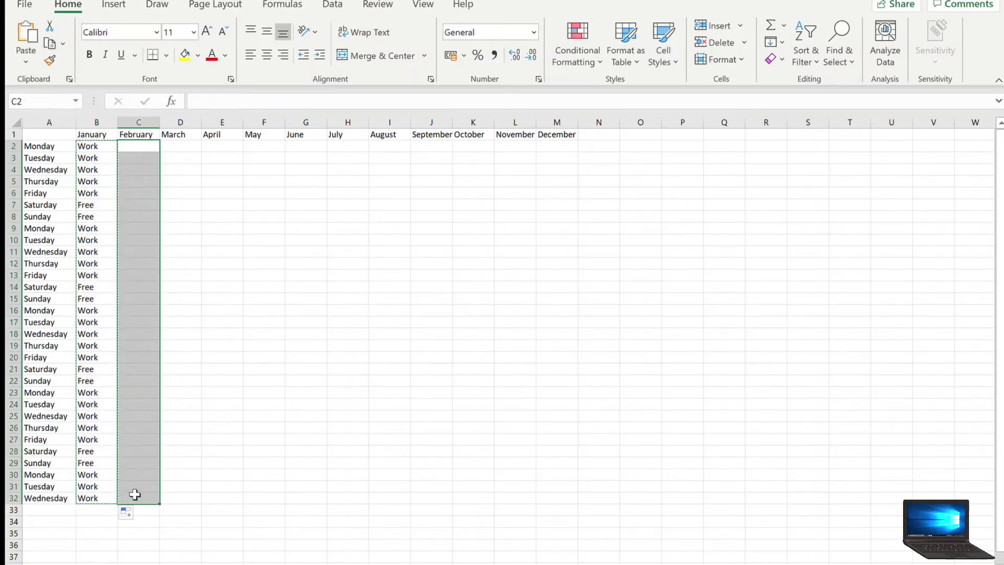
click(27, 37)
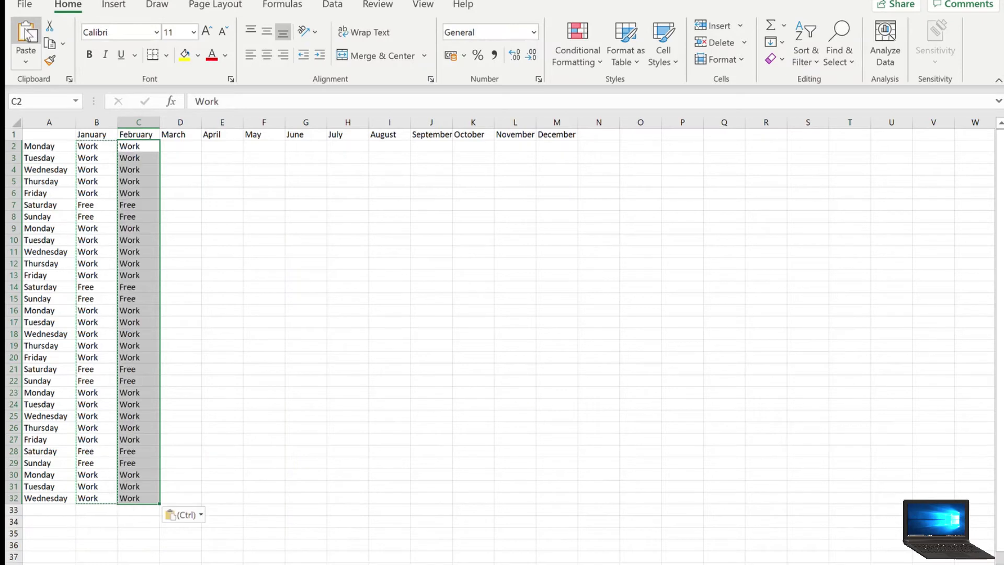
click(288, 253)
Copy the January and February entries in B2:C32 and paste them into March and April, D2:E32
mouse_move(86, 143)
mouse_down()
mouse_move(164, 417)
mouse_move(148, 498)
mouse_up()
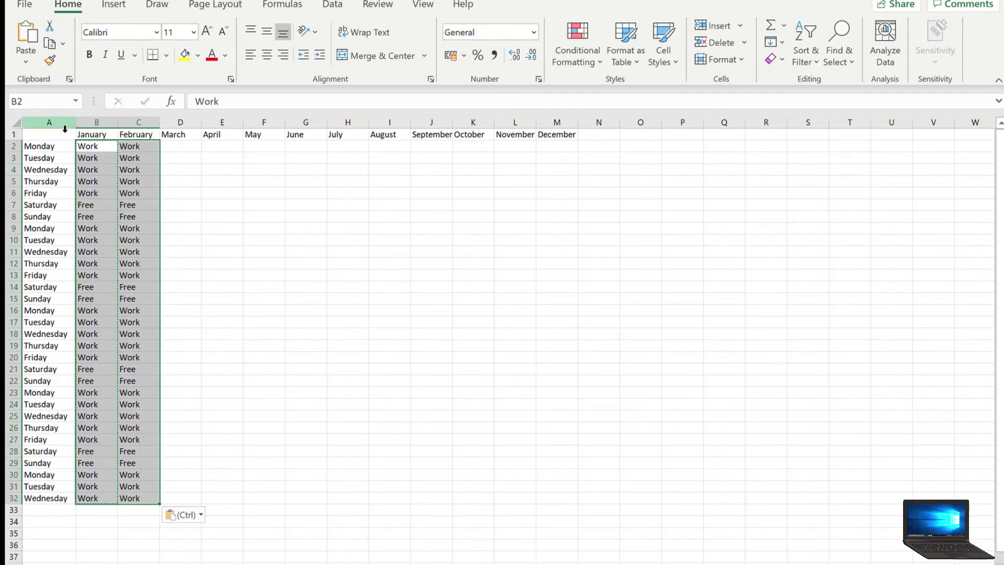
click(47, 45)
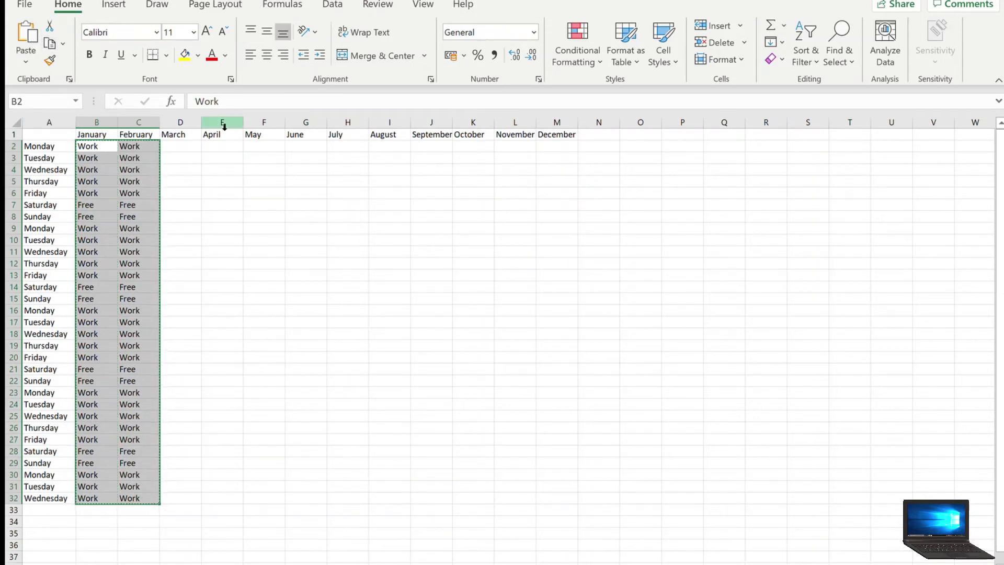
click(188, 149)
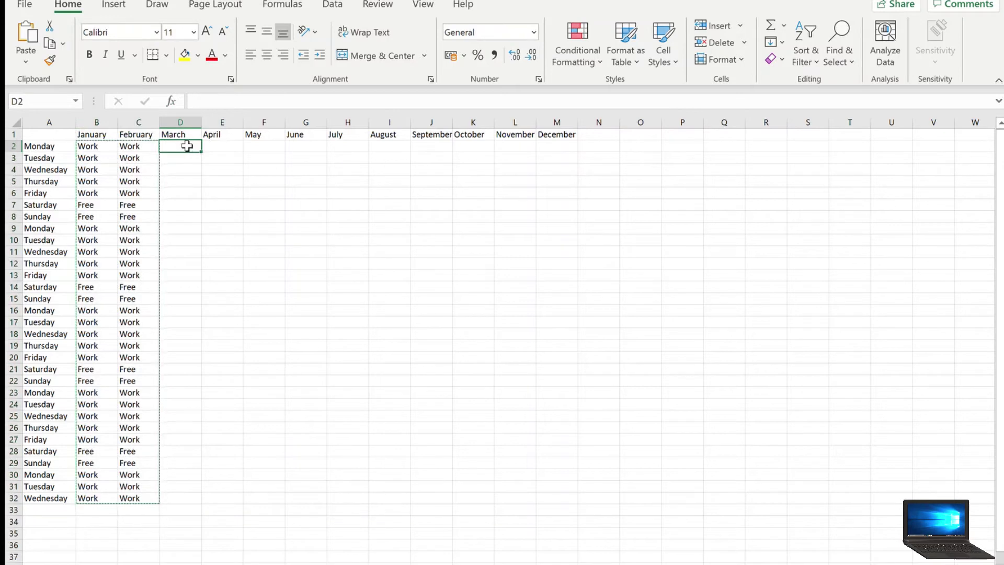
drag(188, 146, 228, 496)
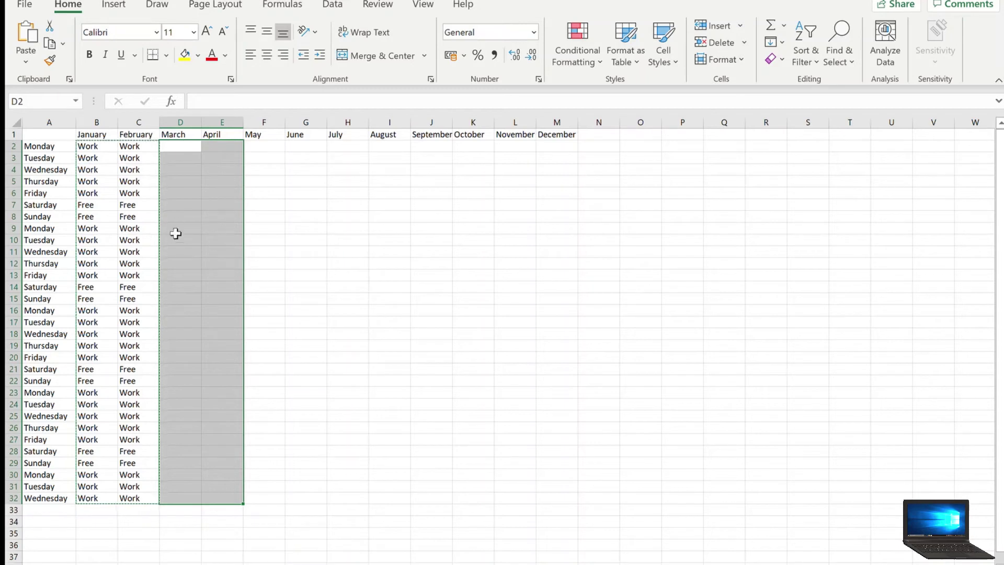
click(21, 34)
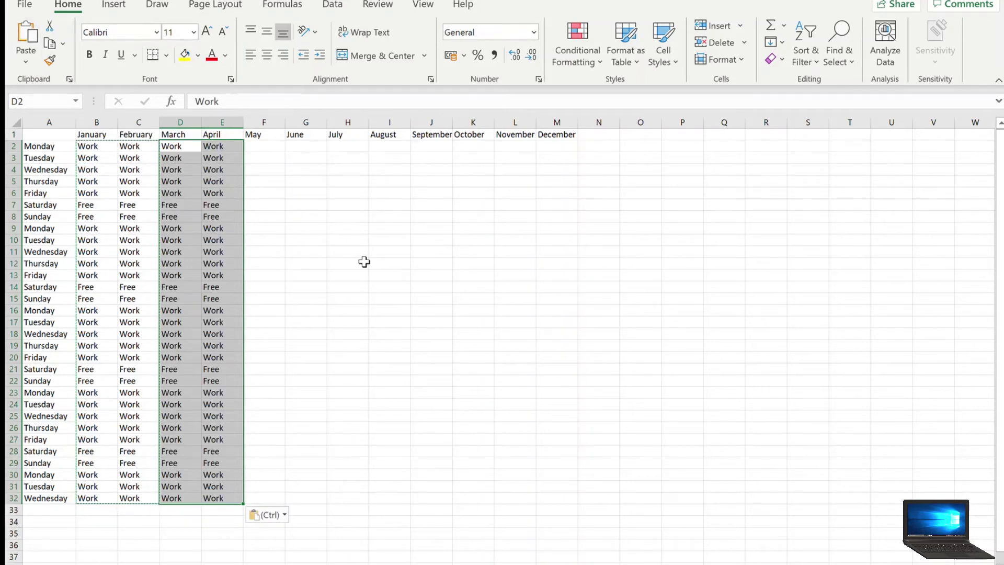
Copy the January to April entries in B2:E32 and paste them into May through August, F2:I32
click(85, 144)
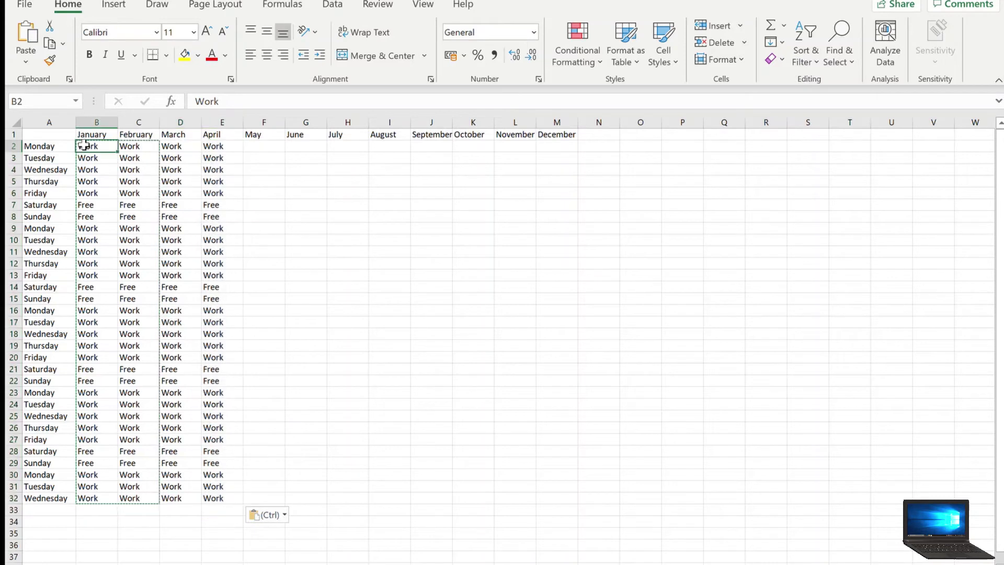
drag(84, 145, 221, 498)
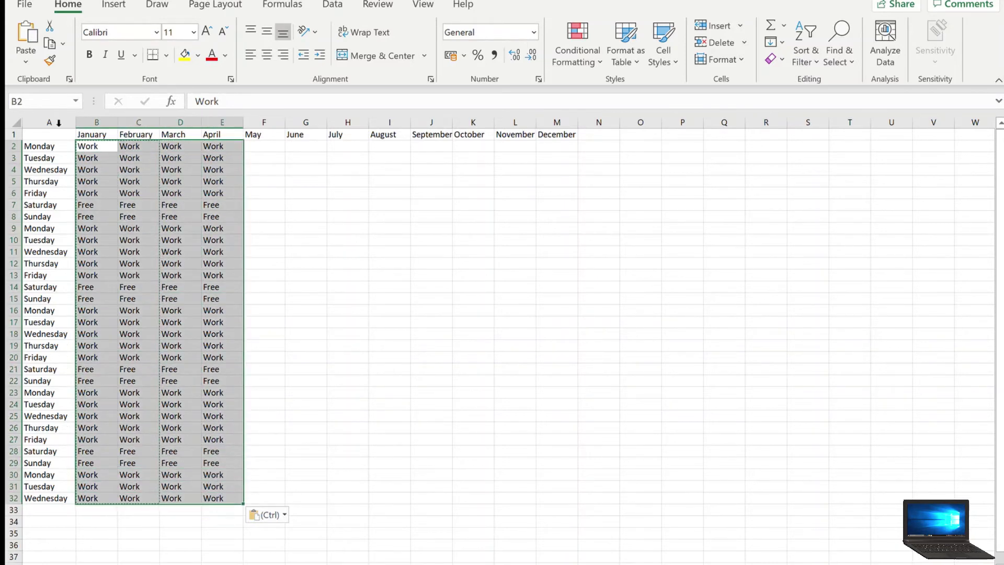
click(49, 44)
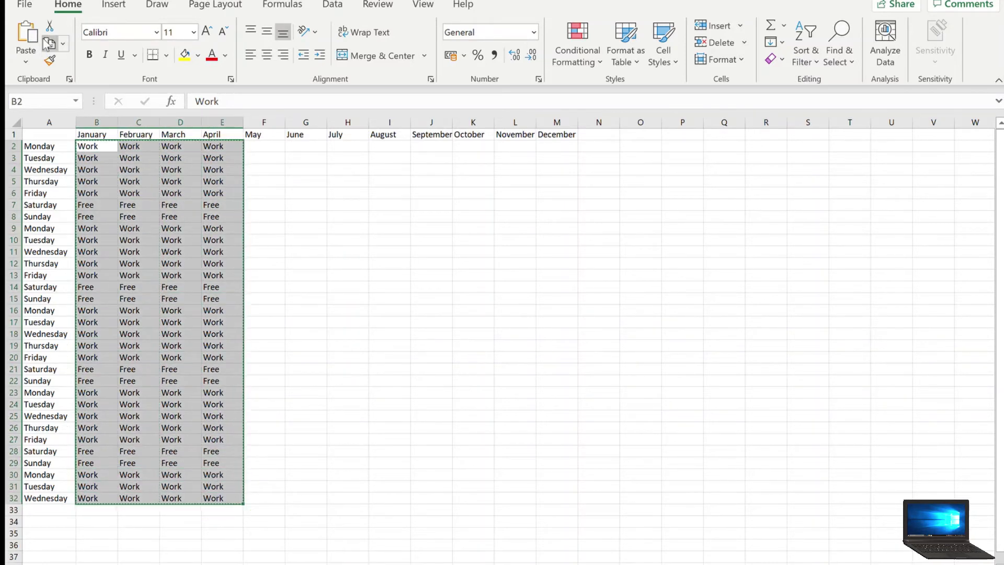
click(266, 147)
drag(266, 147, 395, 496)
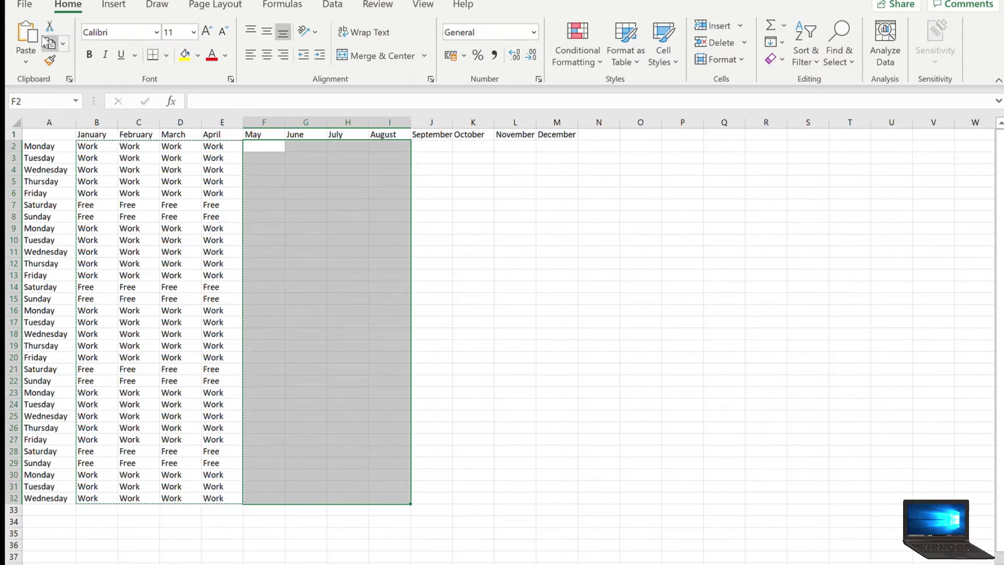
click(26, 33)
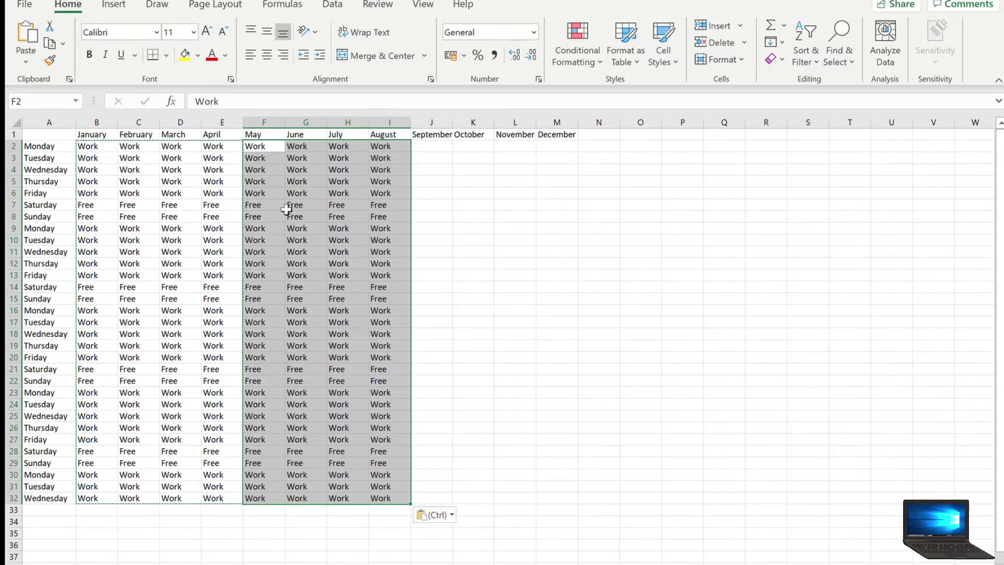
Paste the same four months of copied entries into September through December, J2:M32, and clear the copy outline around the source
drag(432, 148, 578, 498)
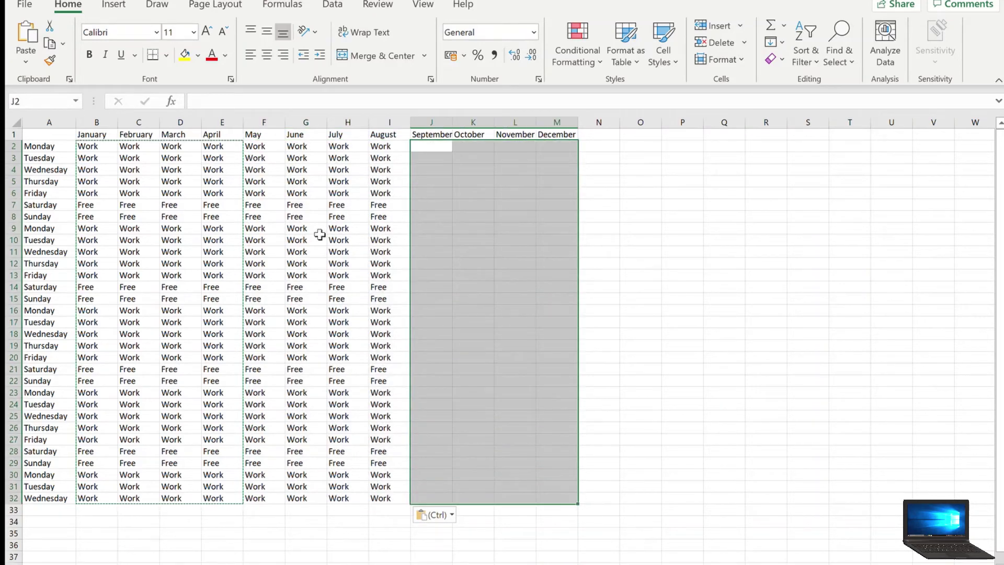
click(26, 32)
click(800, 181)
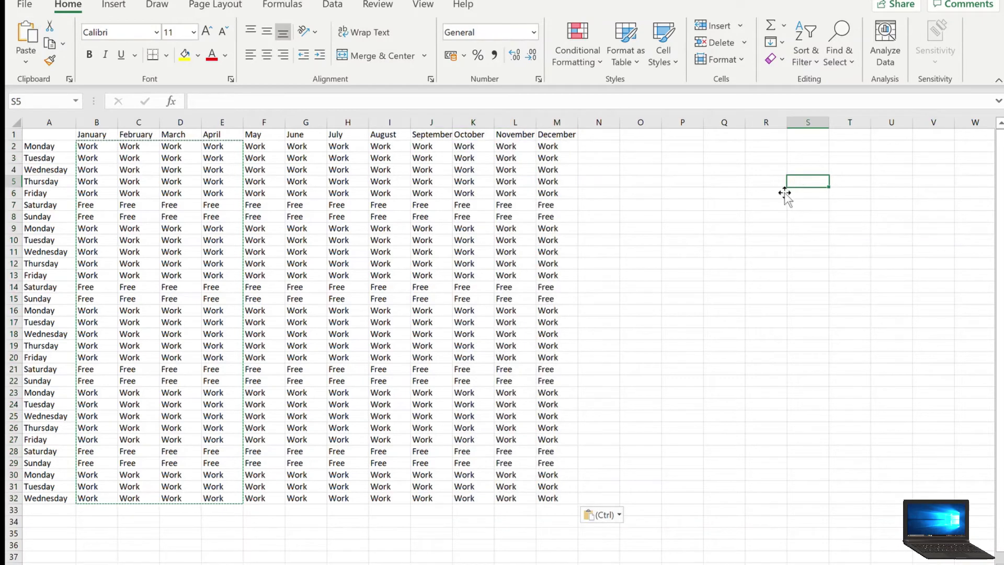
click(50, 45)
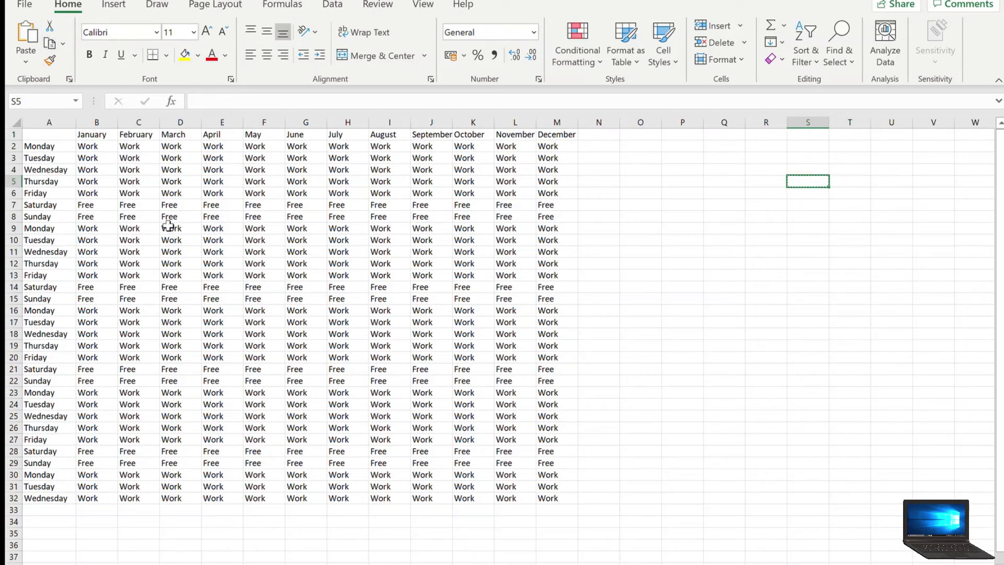
Replace the entries for January's first Monday in B2 and March's first Sunday in D8 with Hol
click(102, 147)
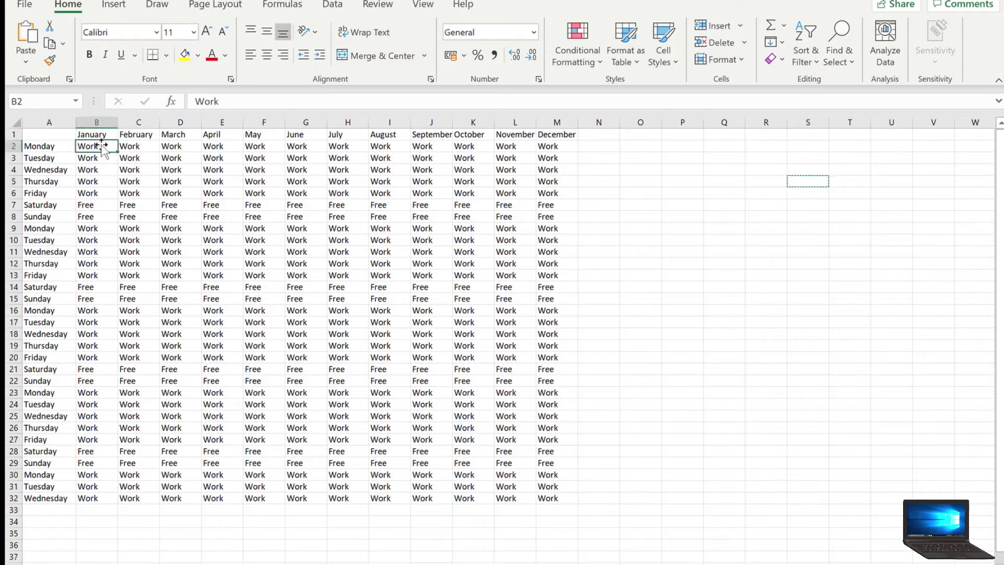
key(BackSpace)
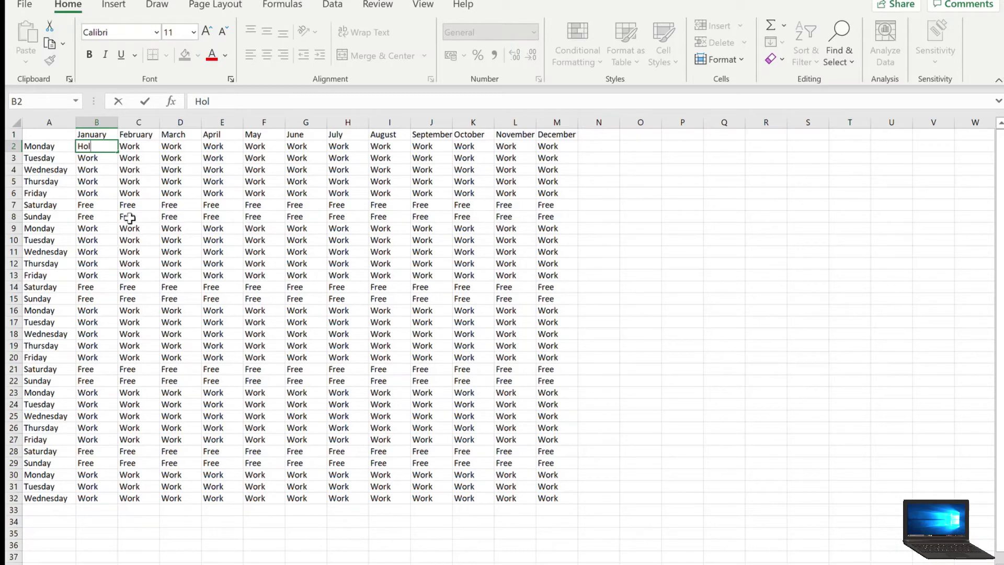
click(171, 218)
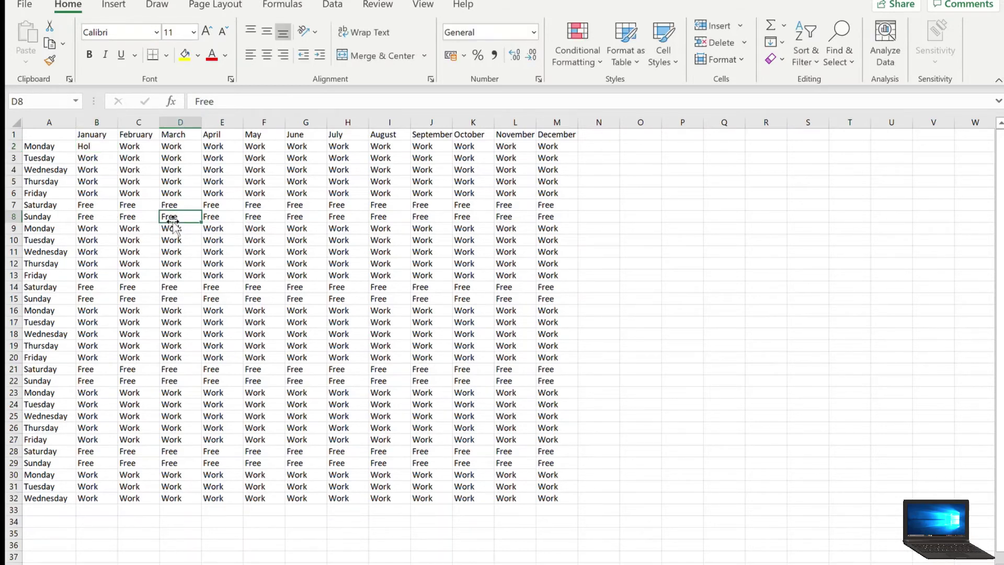
key(BackSpace)
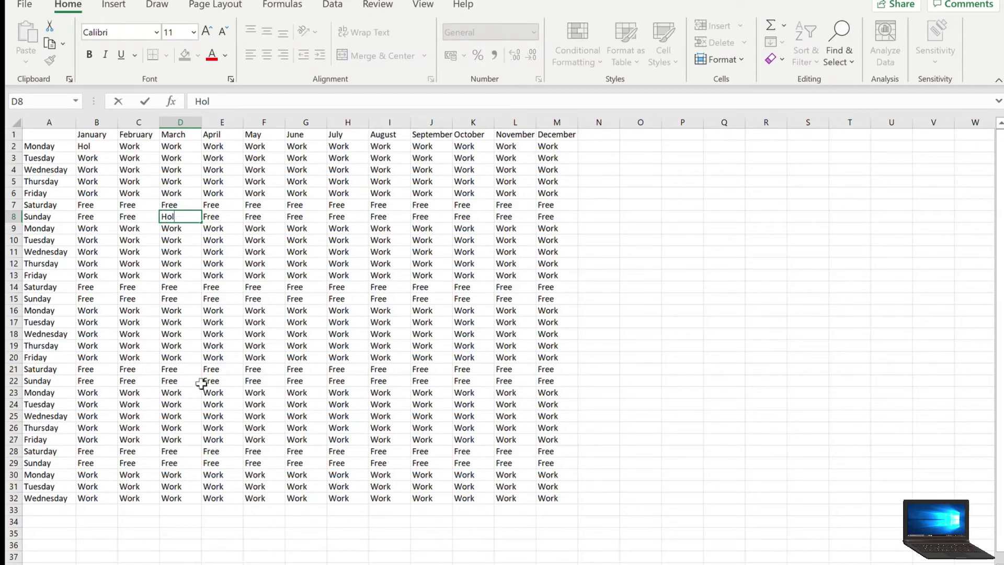
click(555, 442)
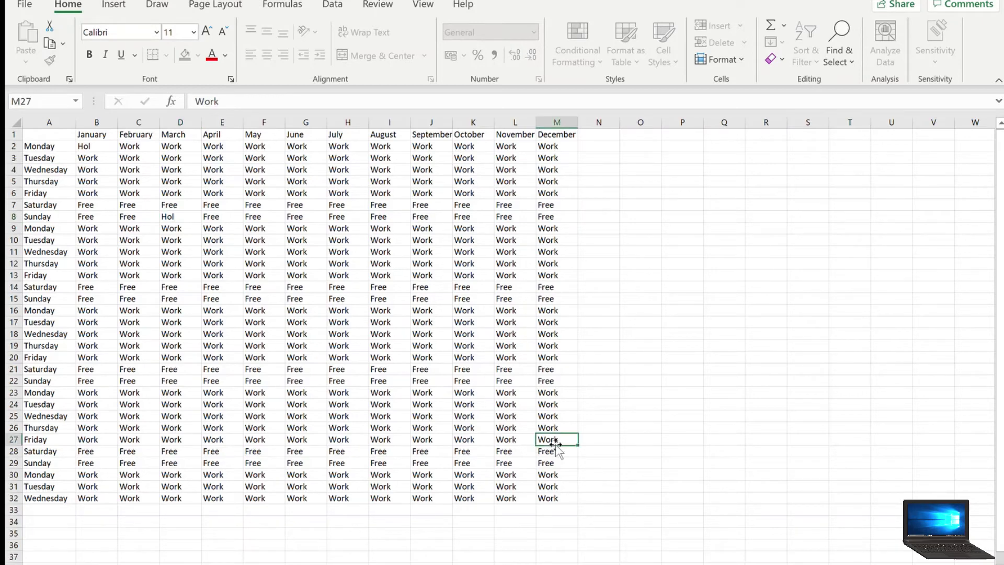
Enter HOL in M24 for December and fill it down to M32 to mark the end-of-year holidays
click(555, 427)
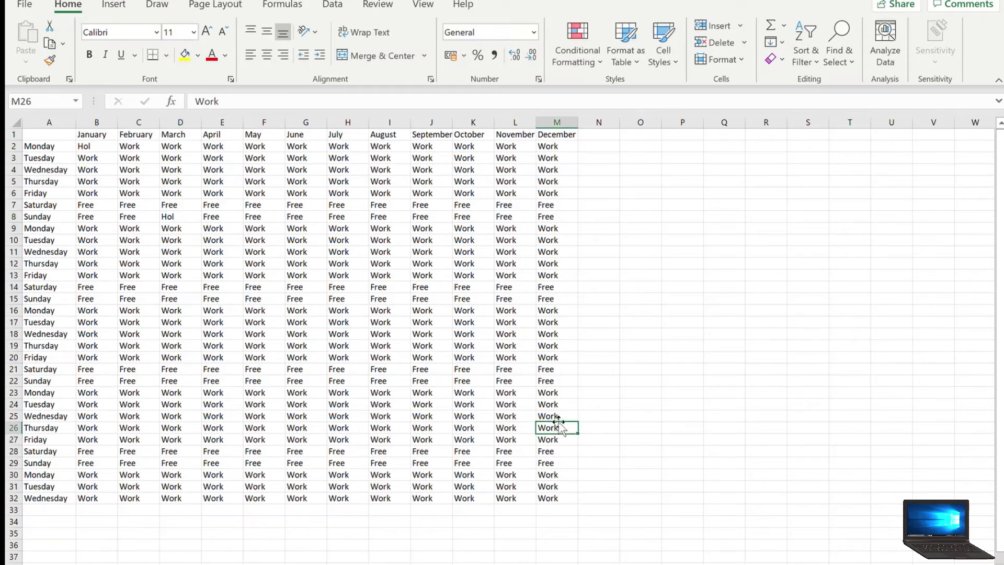
click(555, 416)
click(554, 403)
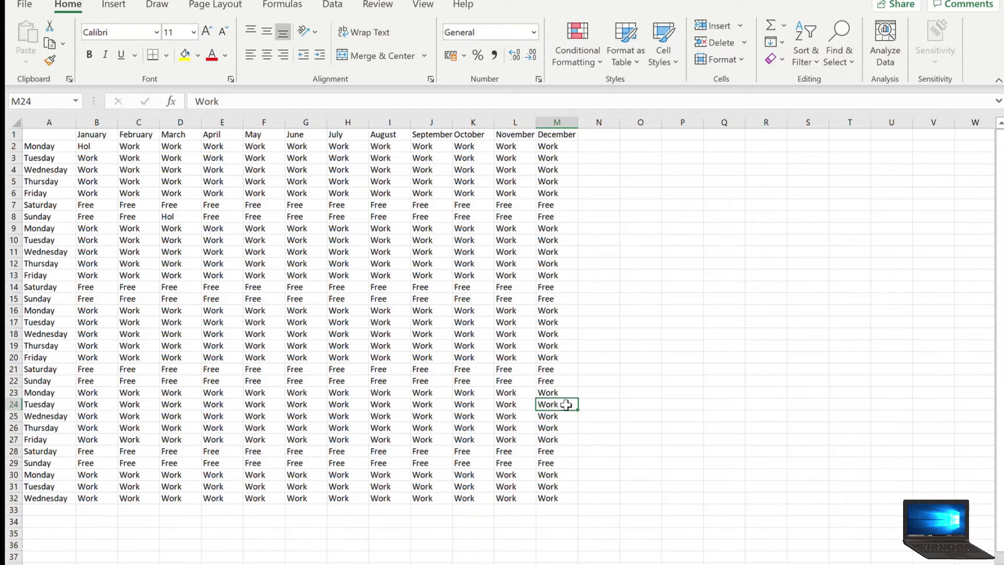
drag(567, 404, 564, 494)
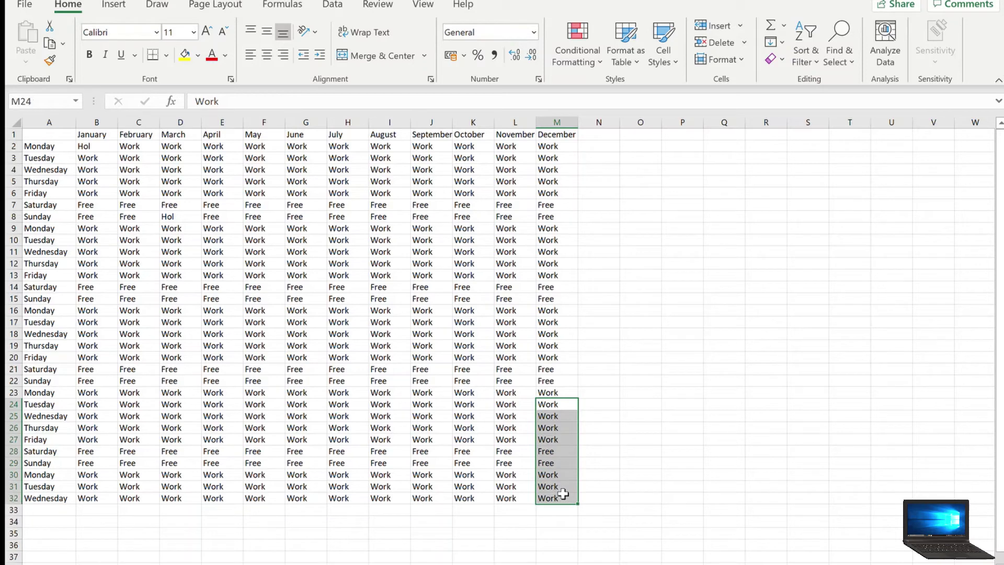
text(h)
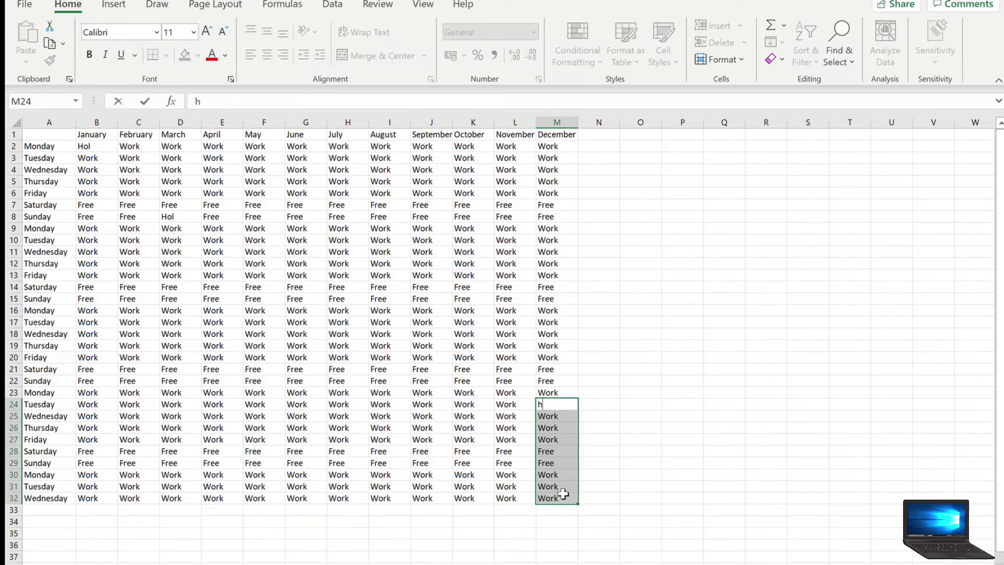
key(BackSpace)
text(HOL)
click(672, 425)
click(557, 406)
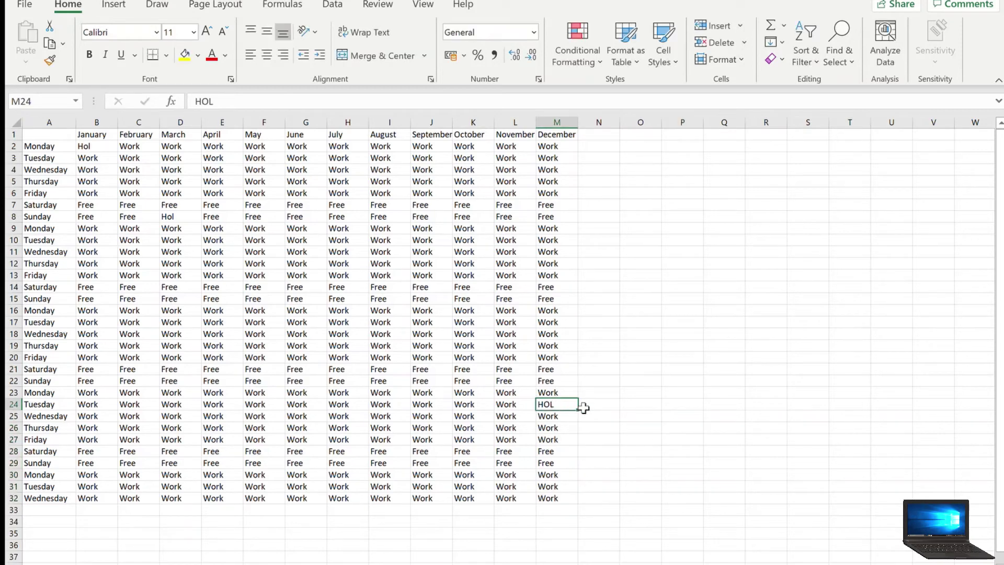
drag(579, 412, 565, 499)
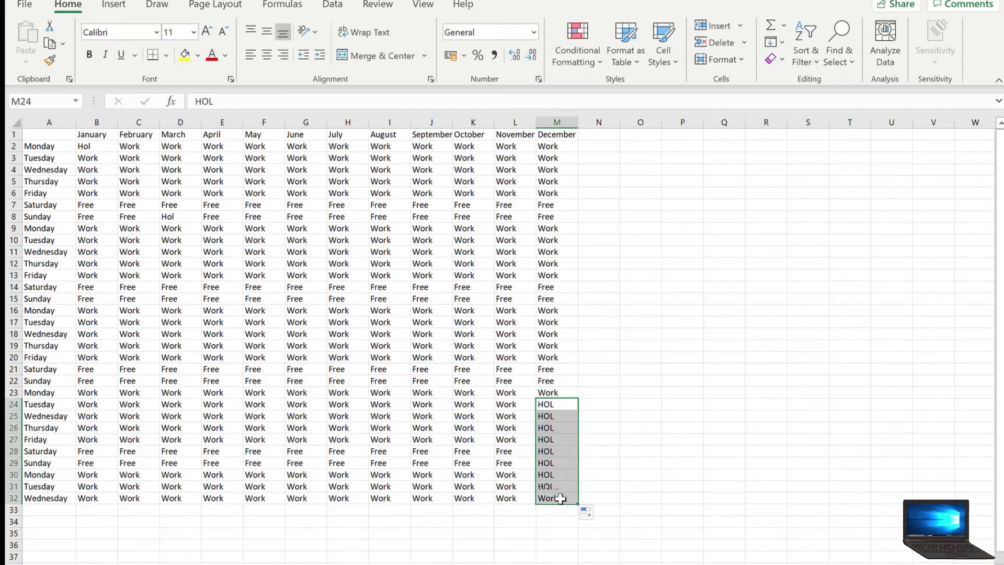
click(696, 429)
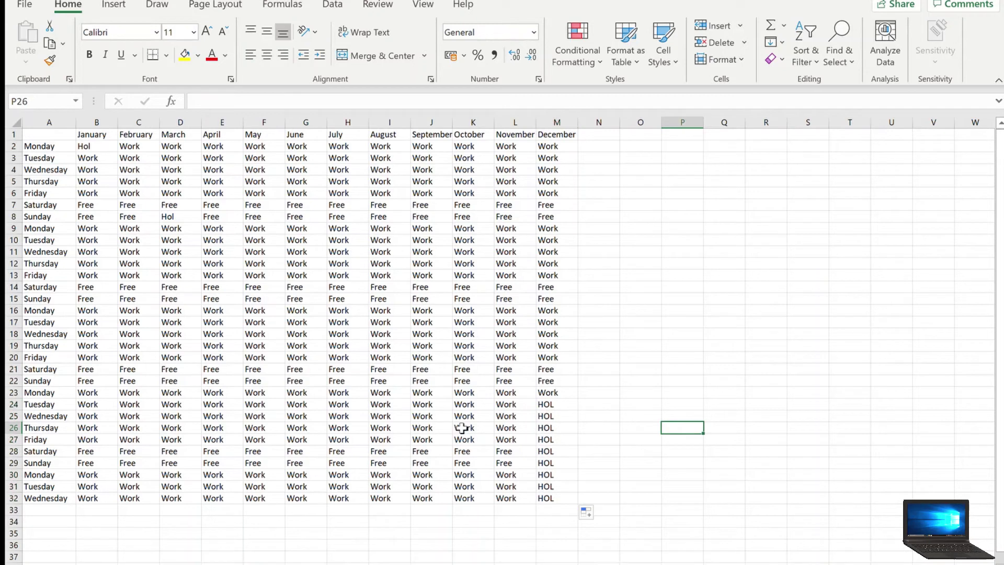
Enter Vacation in B9 and fill it down to B13 to mark January's second work week
click(93, 228)
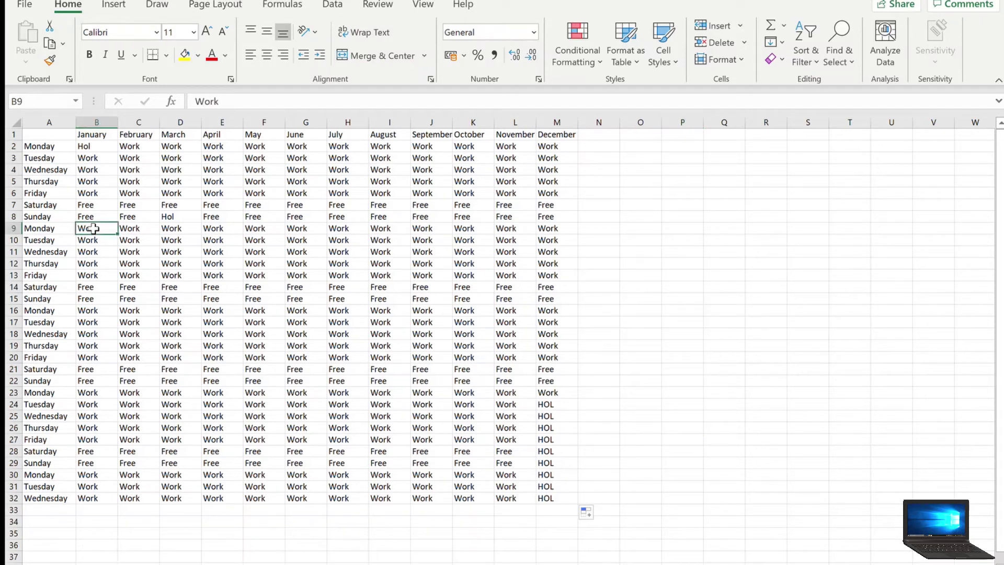
drag(93, 230, 101, 277)
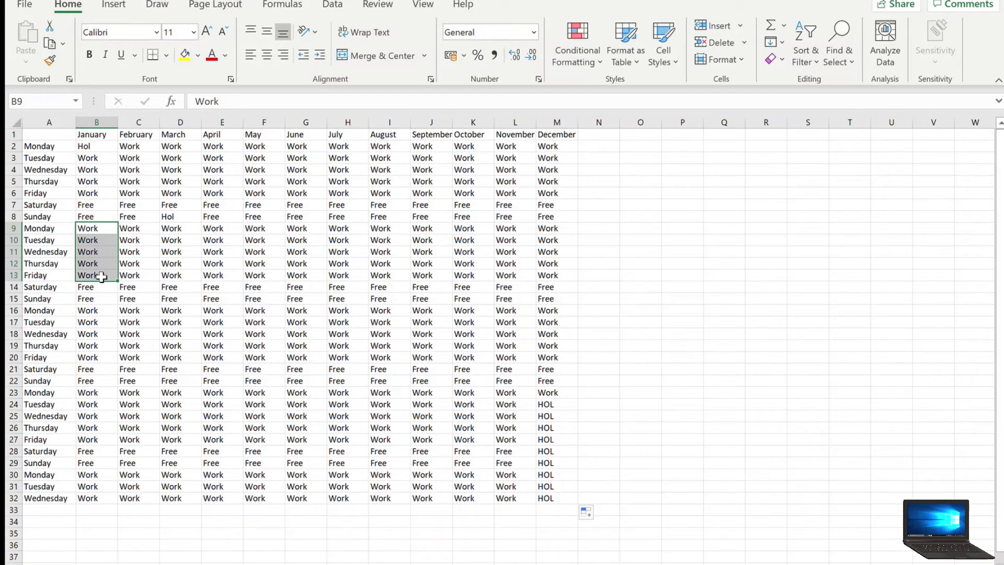
text(VA)
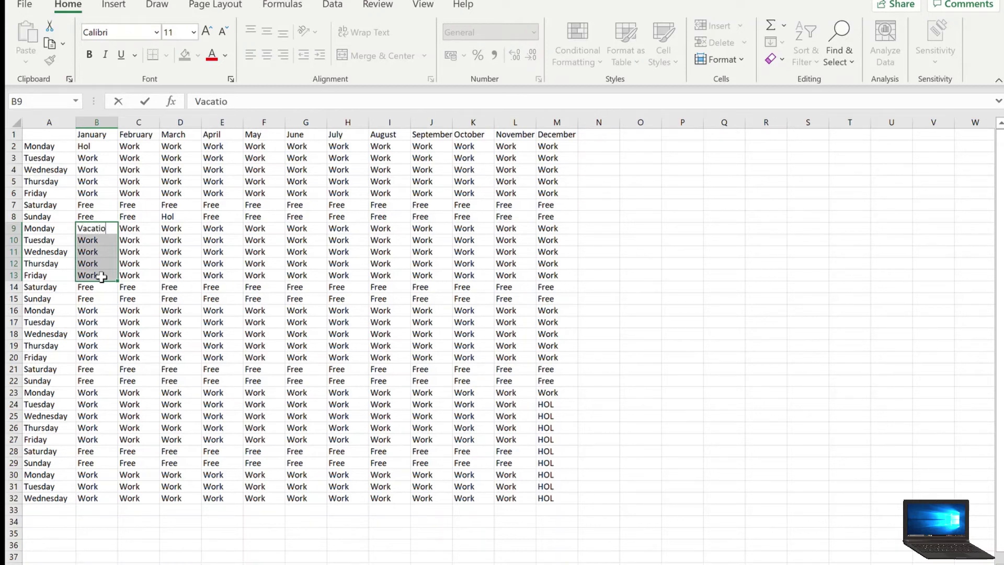
click(128, 230)
click(111, 229)
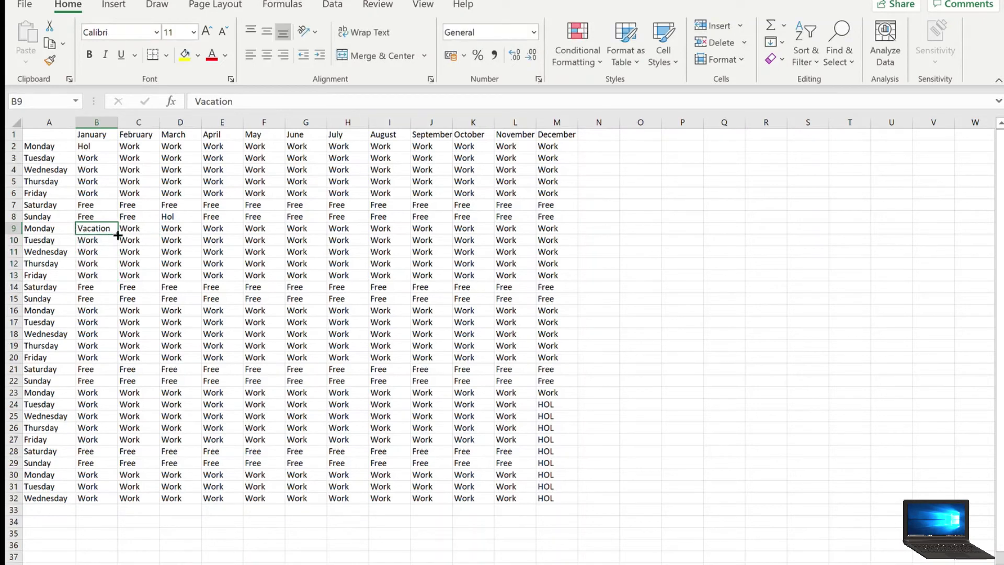
drag(118, 235, 117, 278)
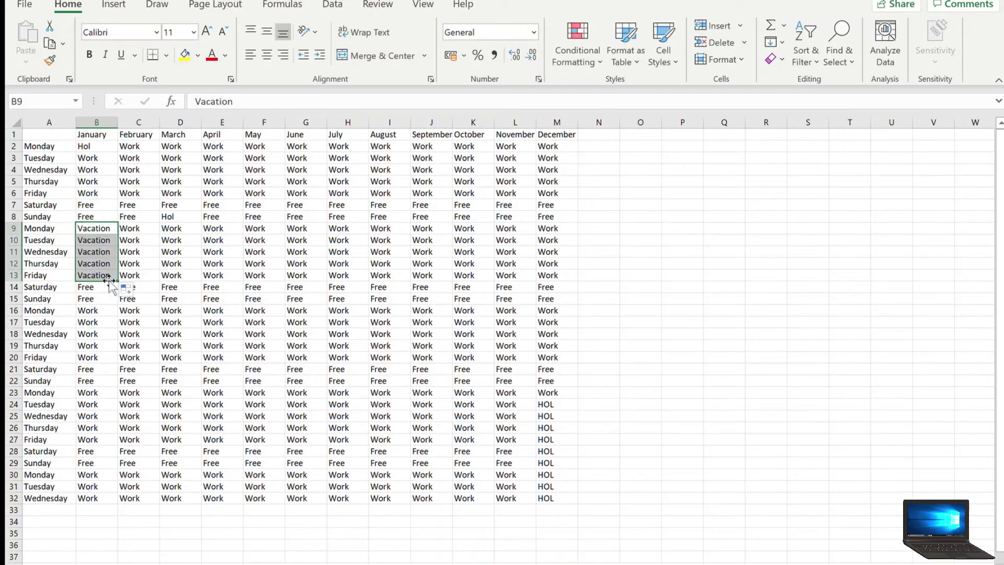
Copy the Vacation entry from B9 to March's D23 and fill it down to D27
click(100, 230)
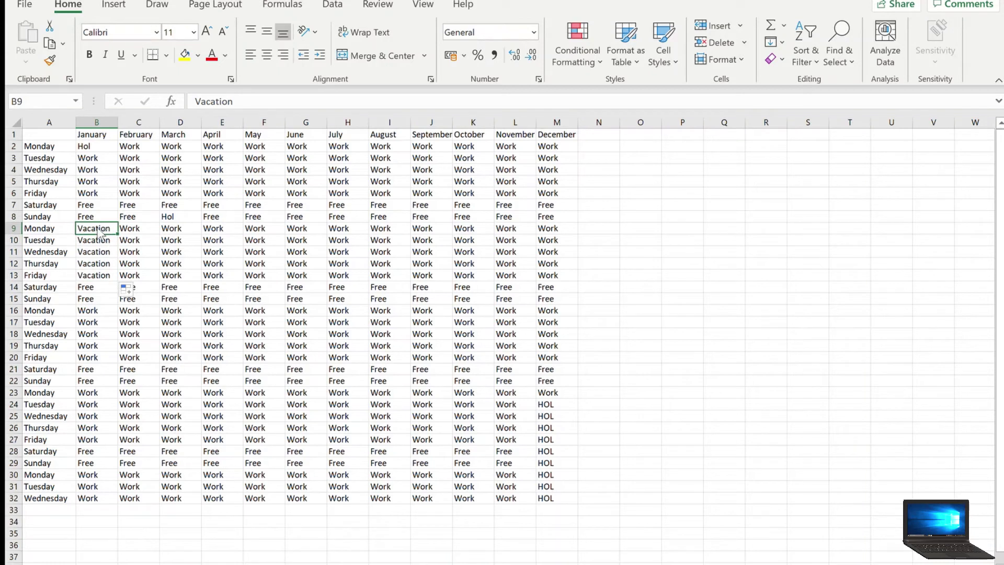
key(ctrl+c)
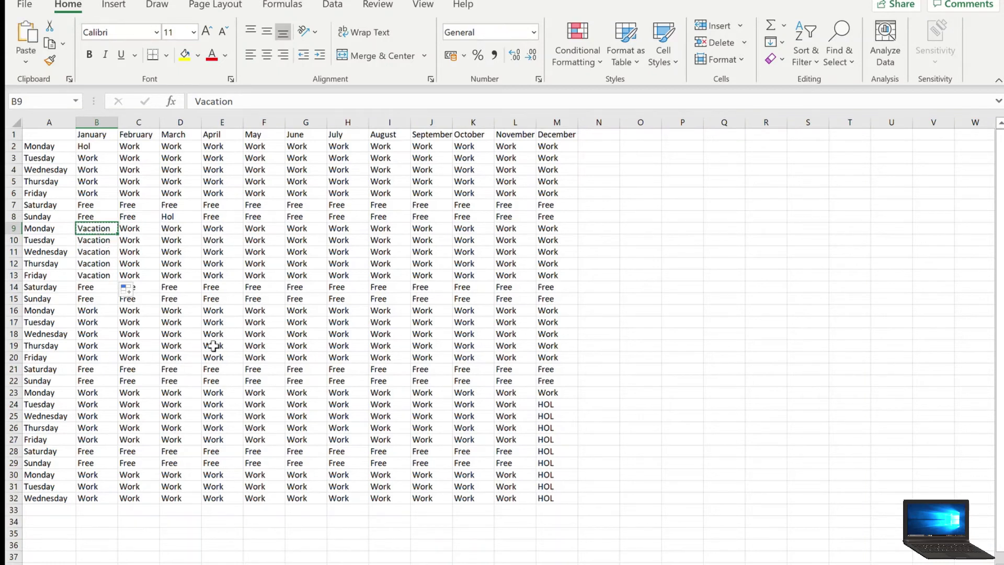
click(178, 395)
key(ctrl+v)
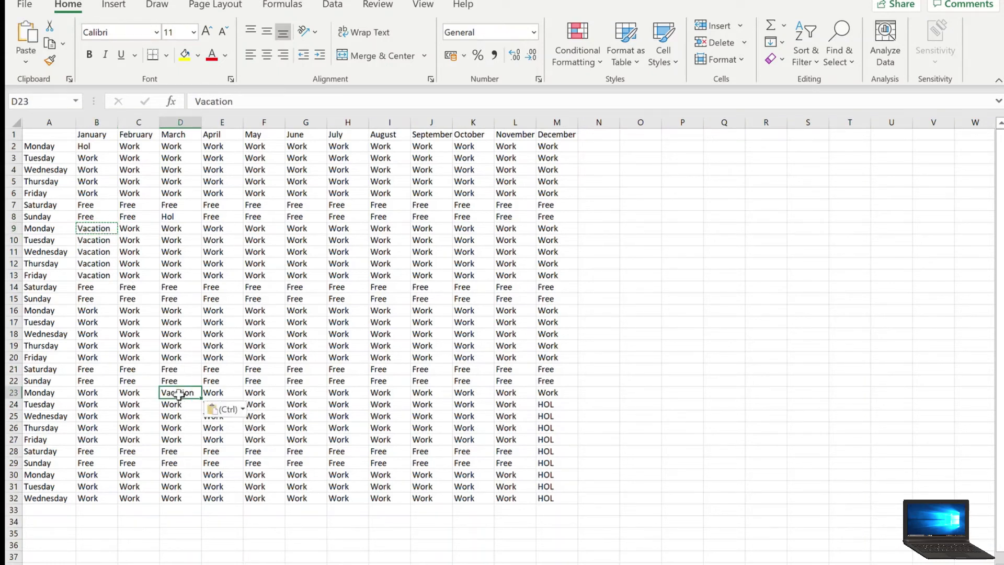
drag(203, 400, 195, 446)
click(328, 334)
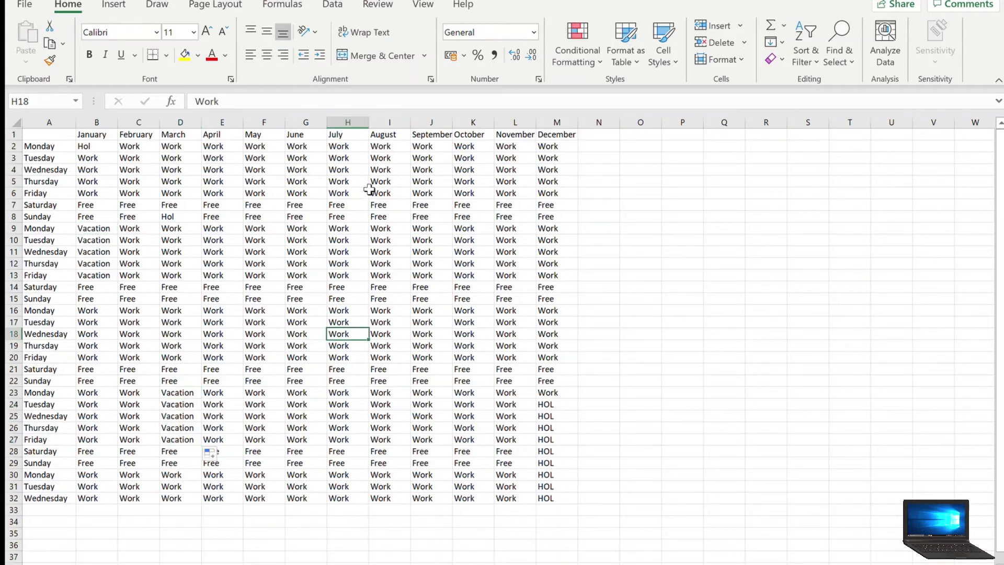
Copy the Vacation entry from D23 to August's I2 and fill it down to I6
click(390, 168)
click(387, 147)
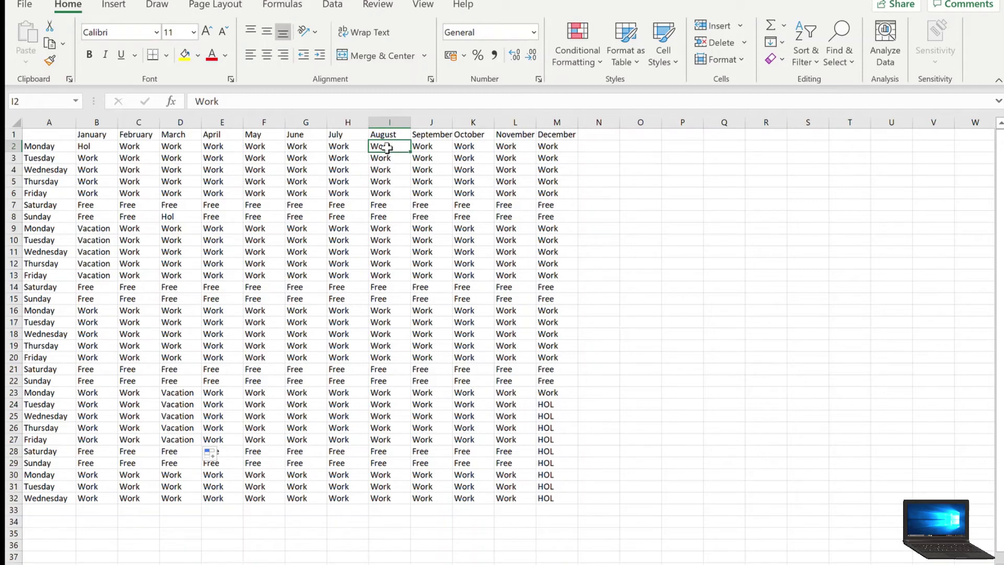
click(334, 439)
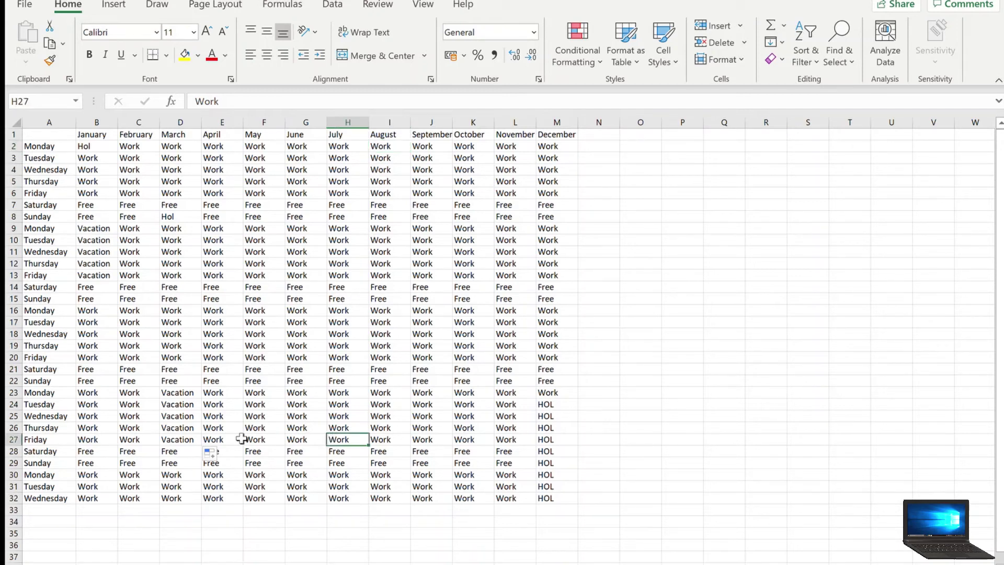
click(212, 435)
click(177, 396)
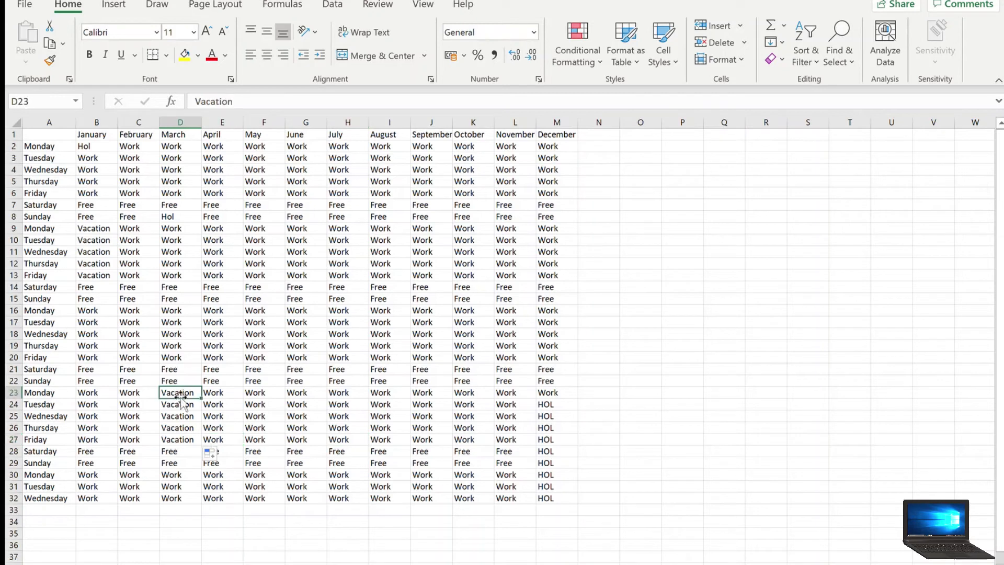
key(ctrl+c)
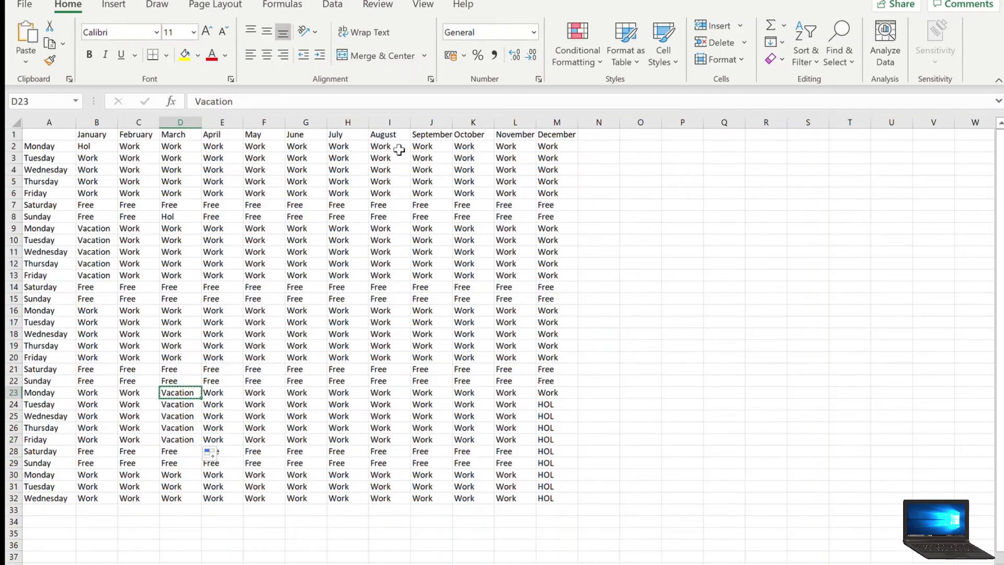
click(390, 149)
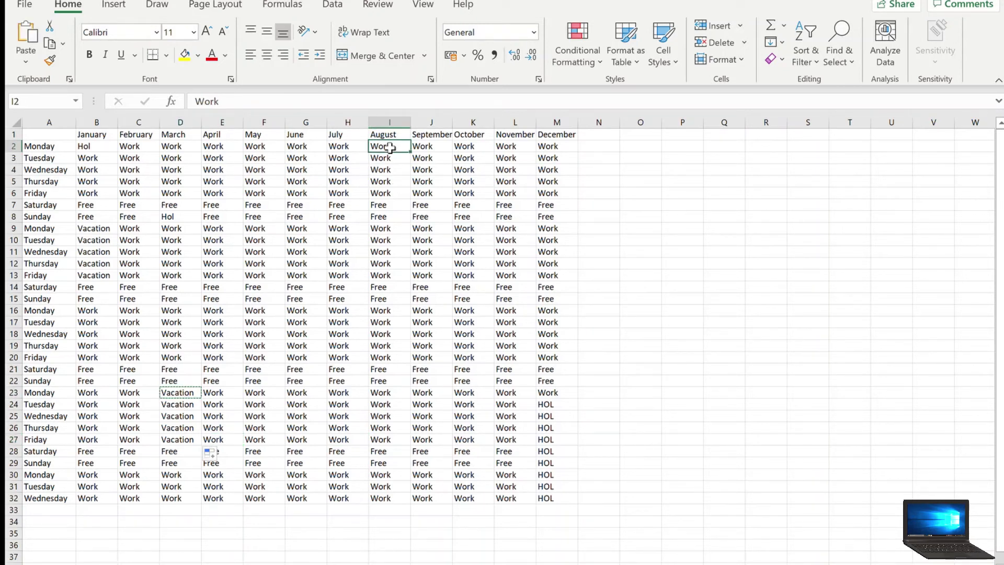
key(ctrl+v)
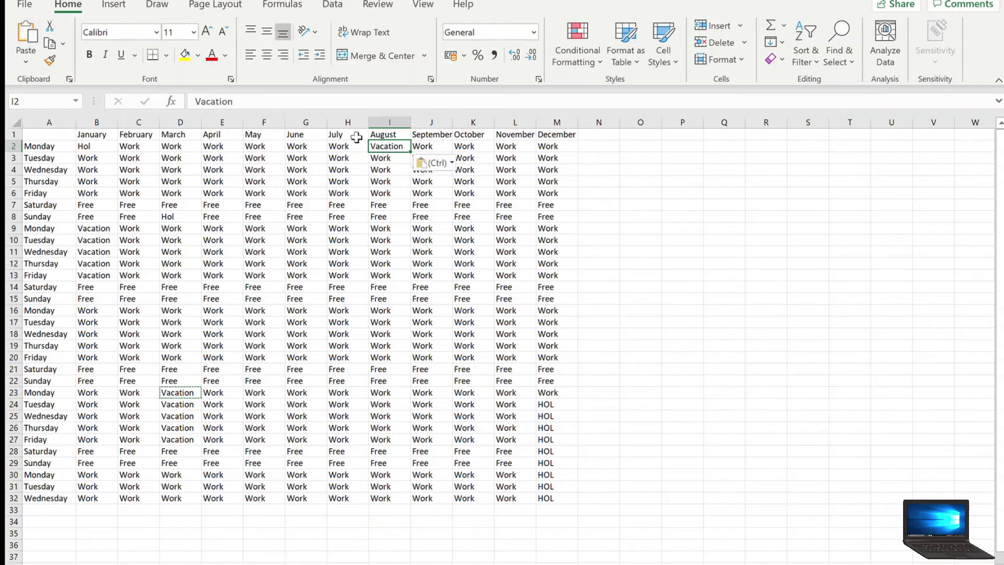
drag(412, 152, 401, 195)
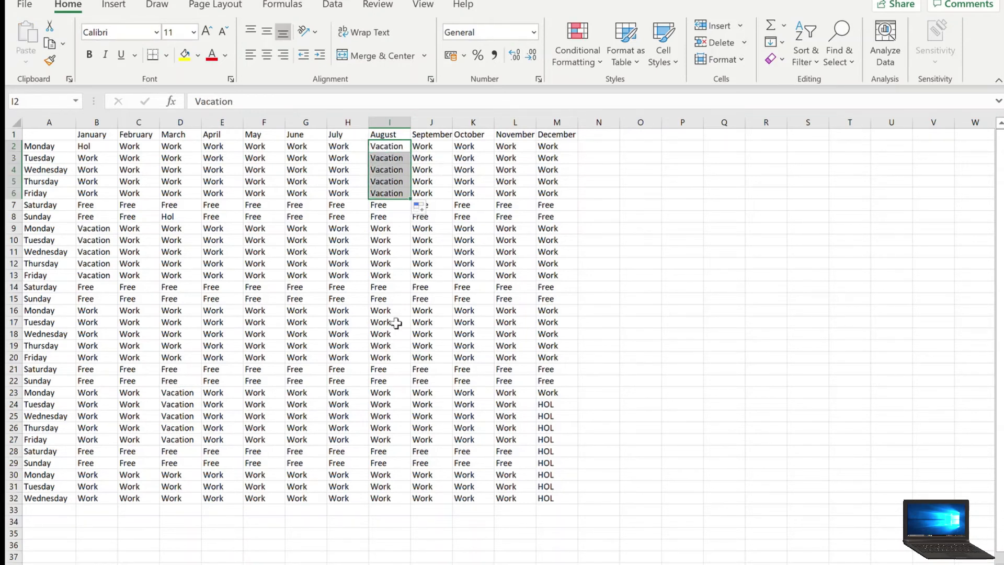
Copy August's Vacation week, I2:I6, and paste it into December's M16:M20
click(465, 392)
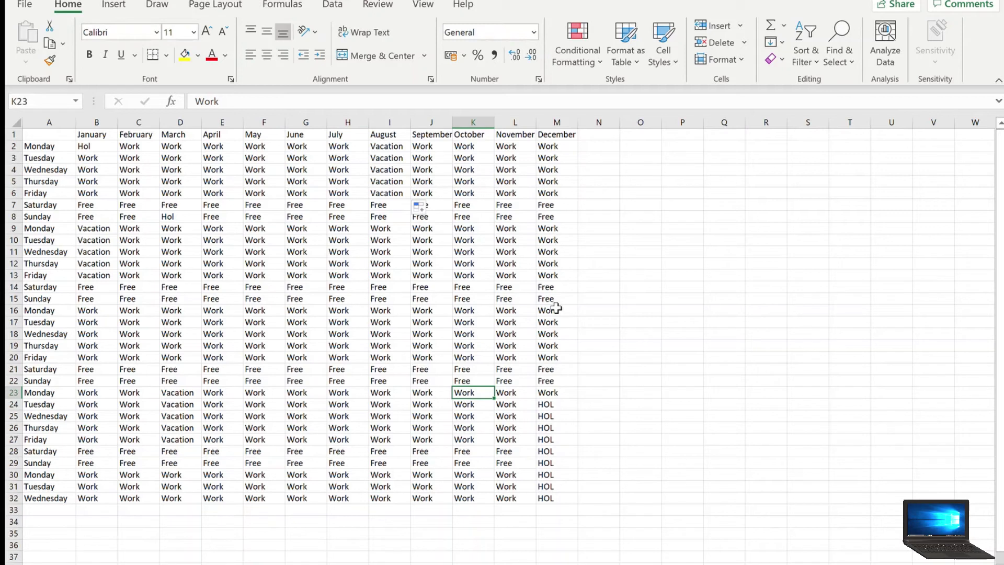
mouse_move(556, 310)
mouse_down()
mouse_move(556, 360)
mouse_move(547, 311)
mouse_up()
click(675, 288)
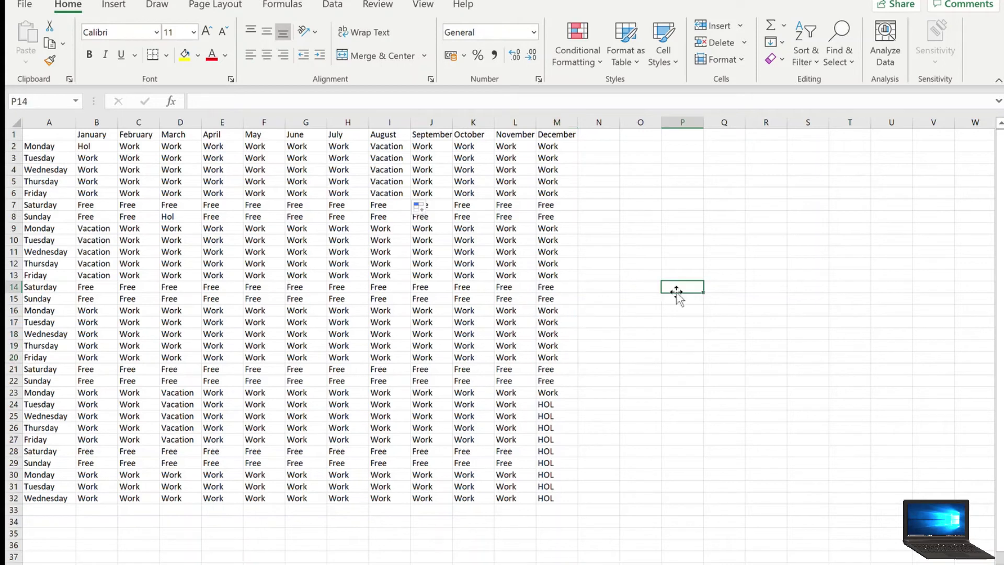
click(552, 311)
click(388, 157)
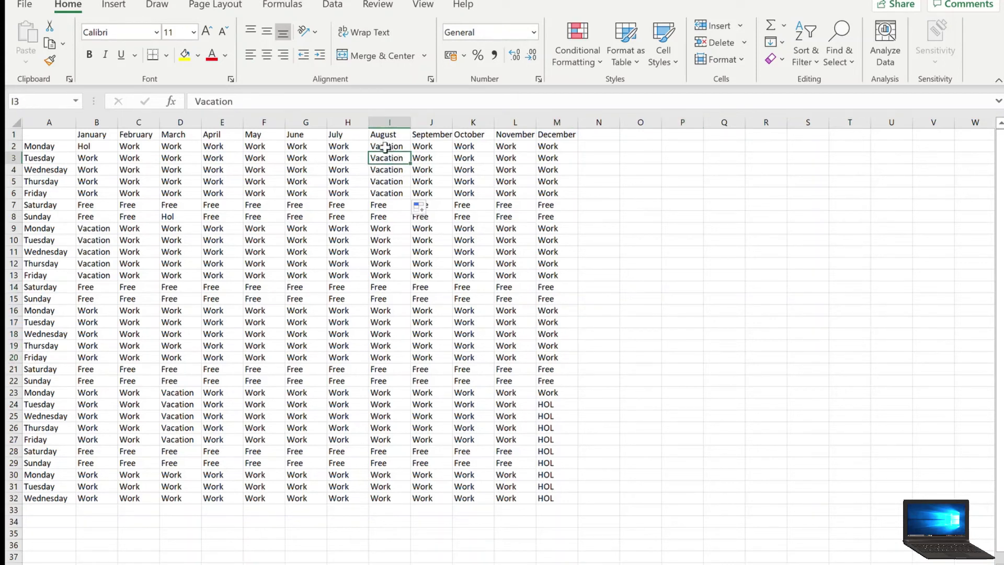
click(386, 148)
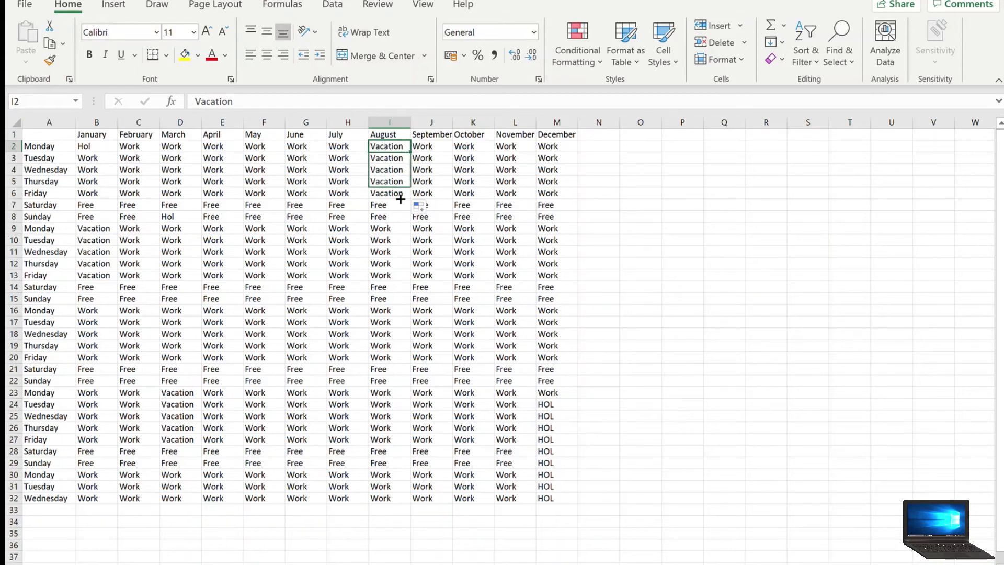
drag(400, 199, 398, 194)
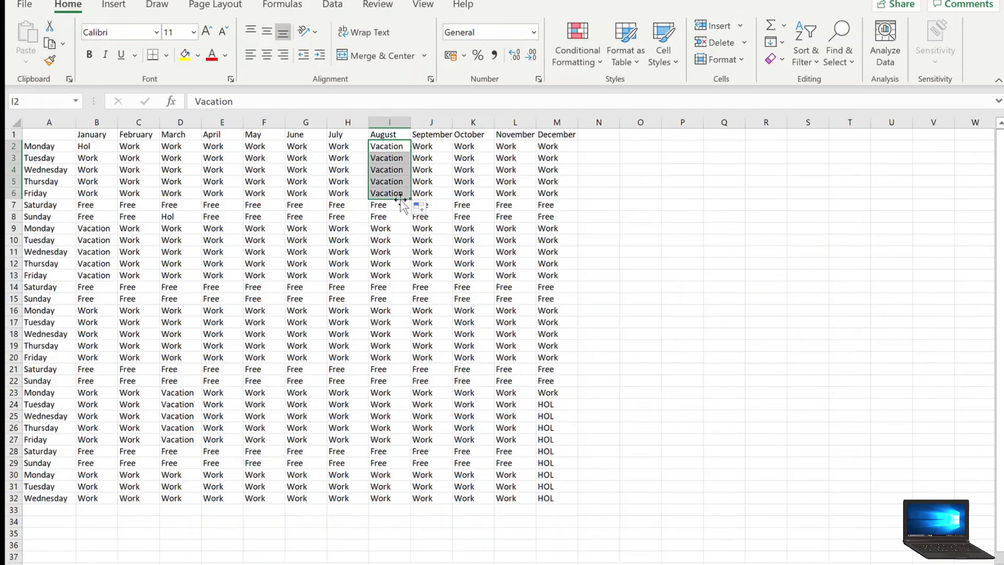
click(48, 44)
drag(550, 312, 551, 356)
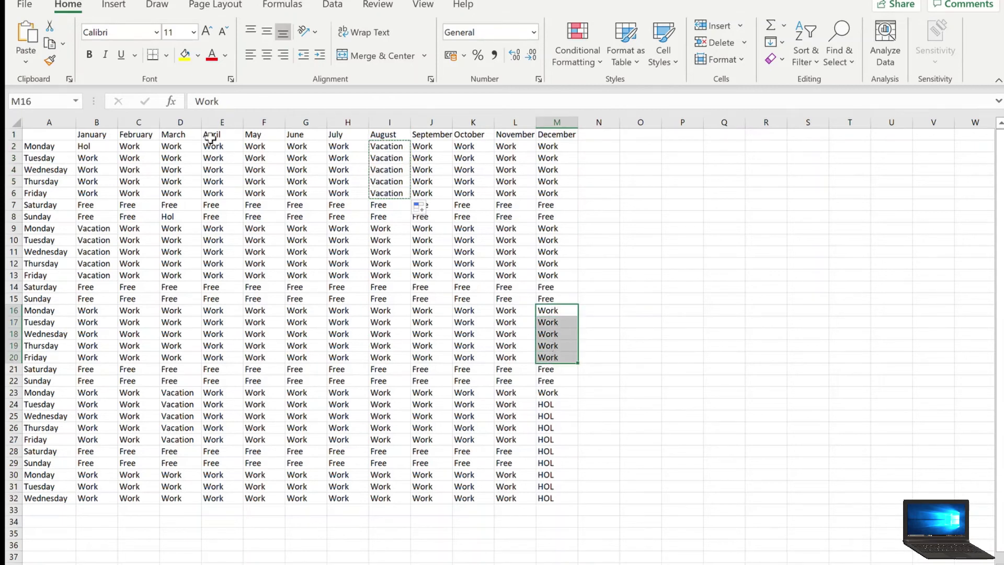
click(38, 33)
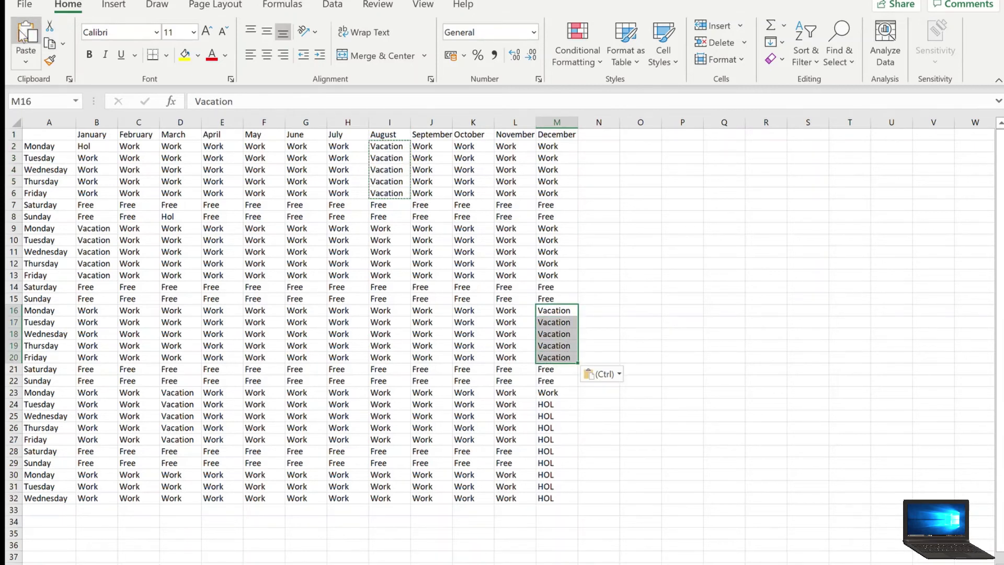
click(757, 248)
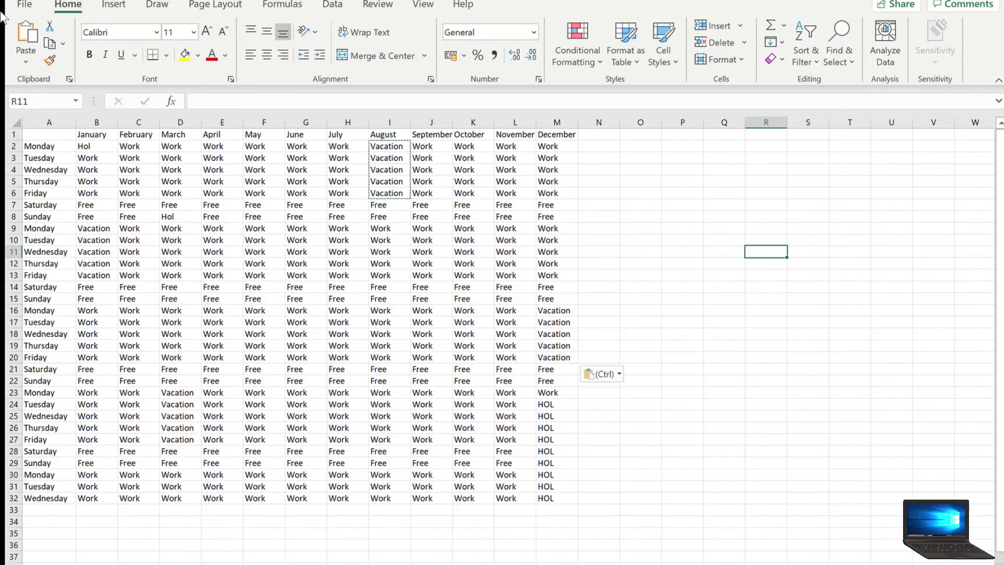
Clear the copy outline around August's Vacation cells and give the schedule range A1:M33 a white fill
click(50, 43)
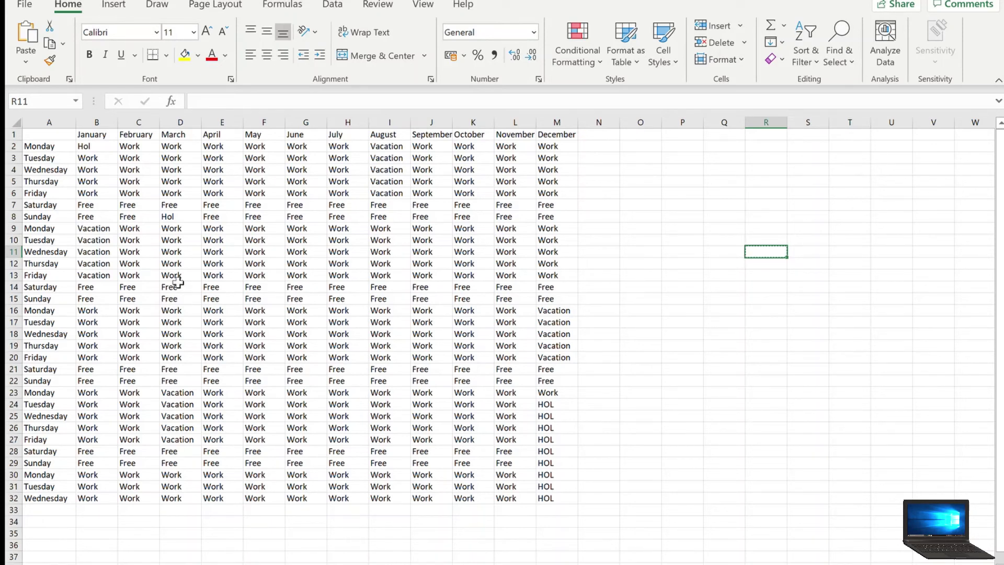
drag(563, 508, 5, 132)
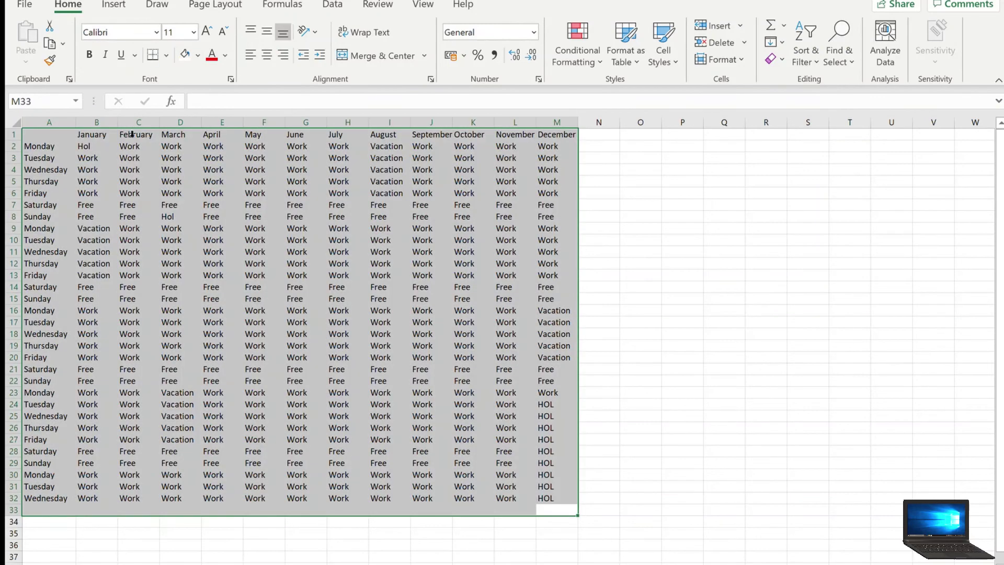
click(707, 278)
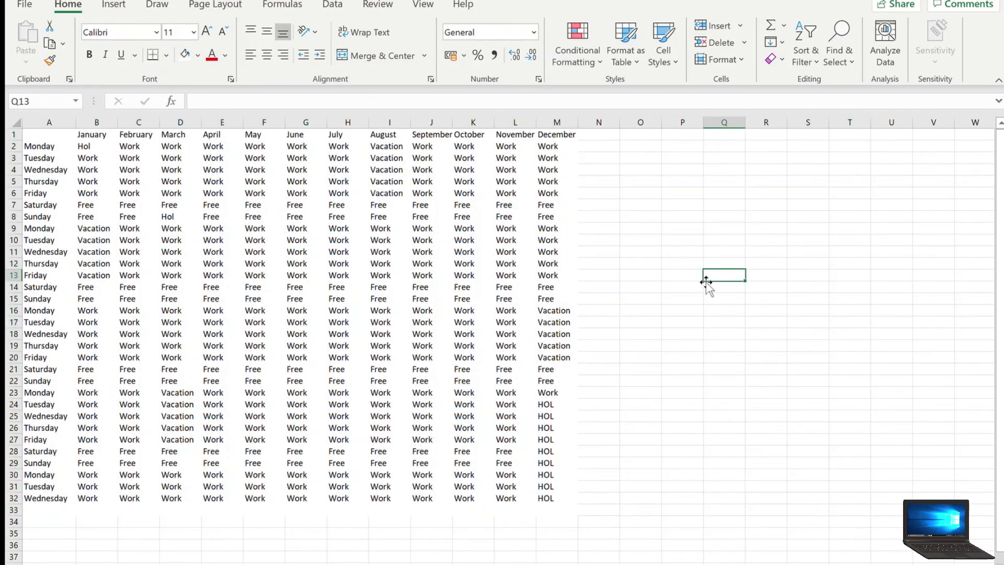
Color the Work cell B3 light blue and fill it across and down through M6
click(100, 158)
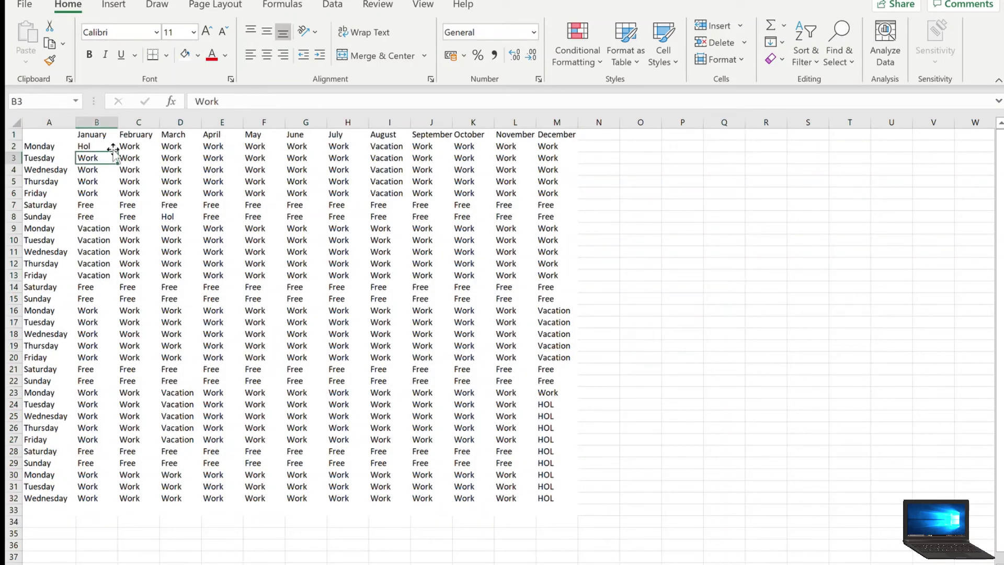
click(187, 54)
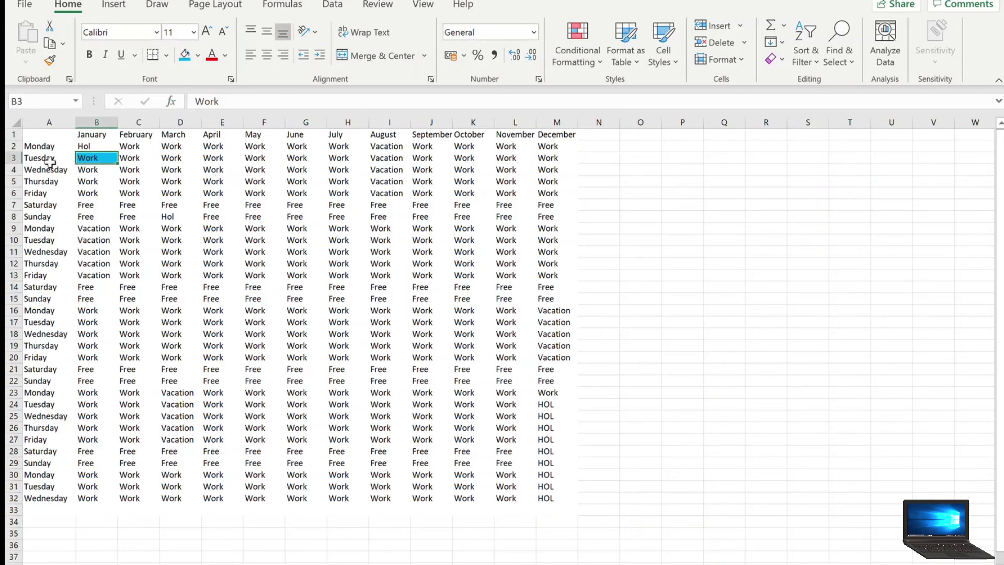
drag(119, 163, 578, 361)
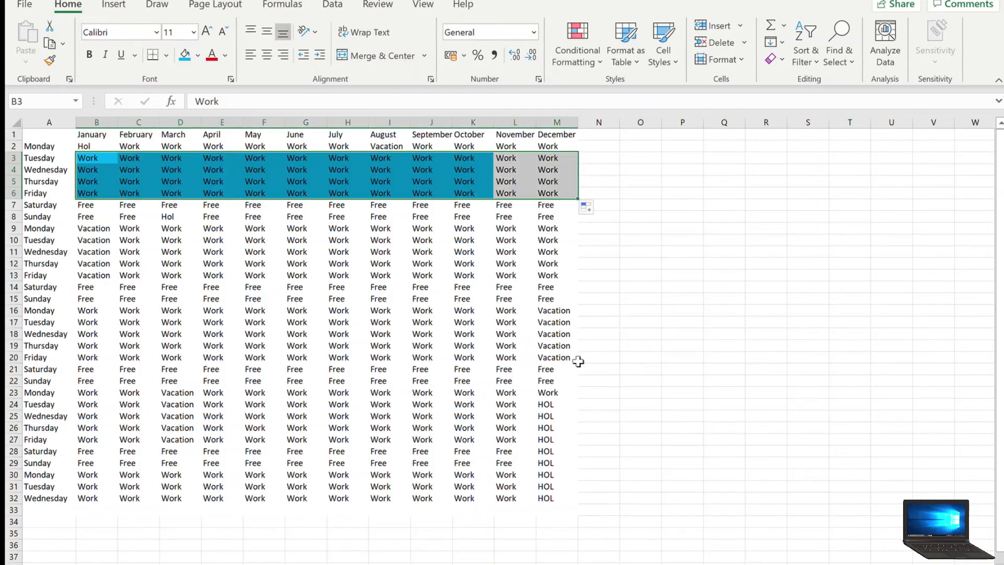
Color February's Work cell C9 light blue and fill it across the second Monday row to M9
click(235, 216)
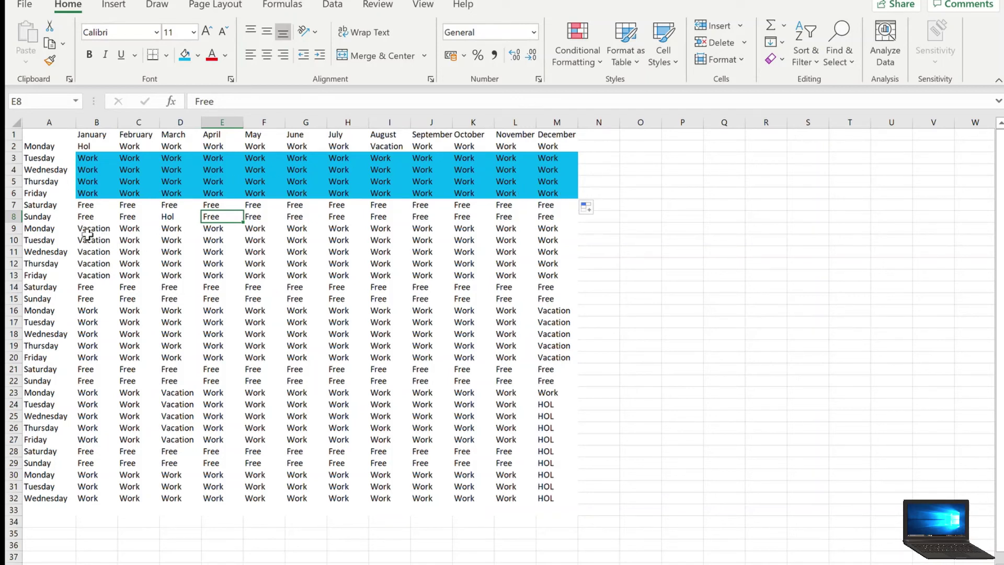
click(89, 310)
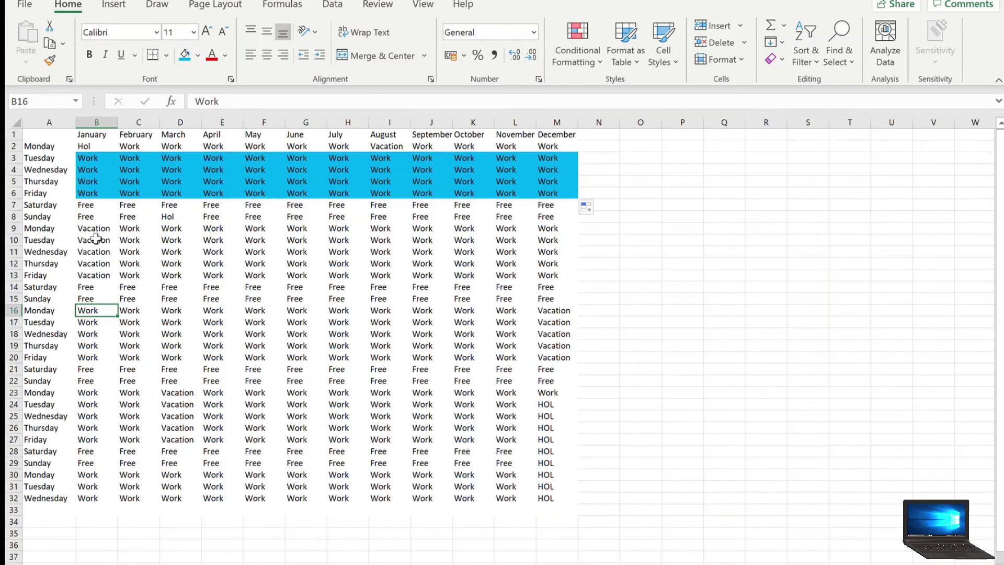
click(128, 230)
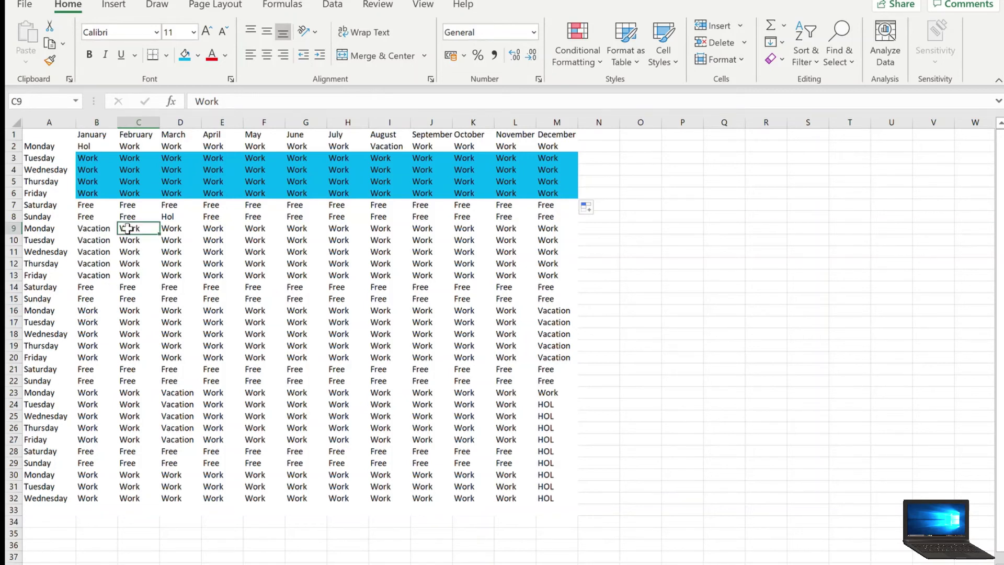
click(179, 55)
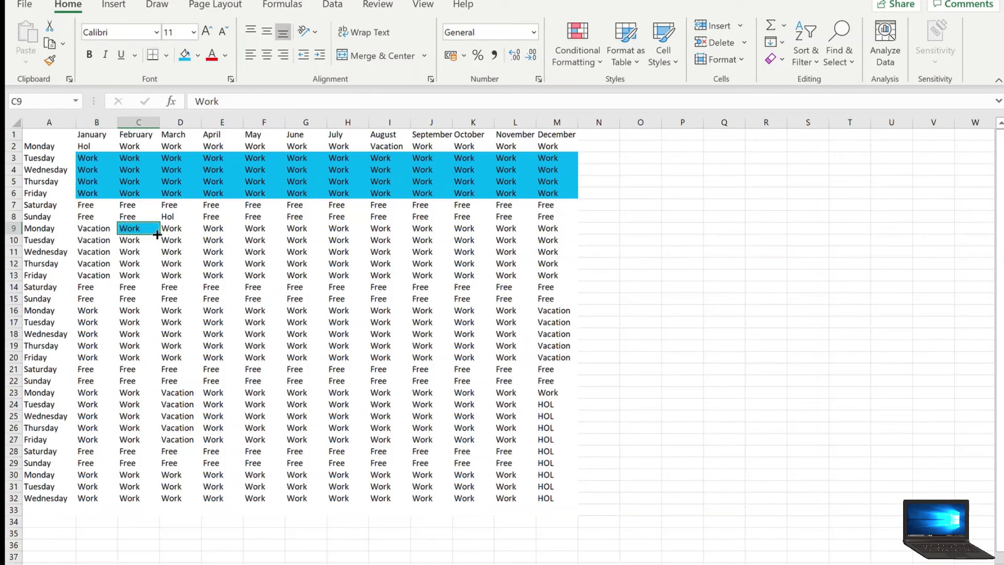
drag(159, 234, 568, 230)
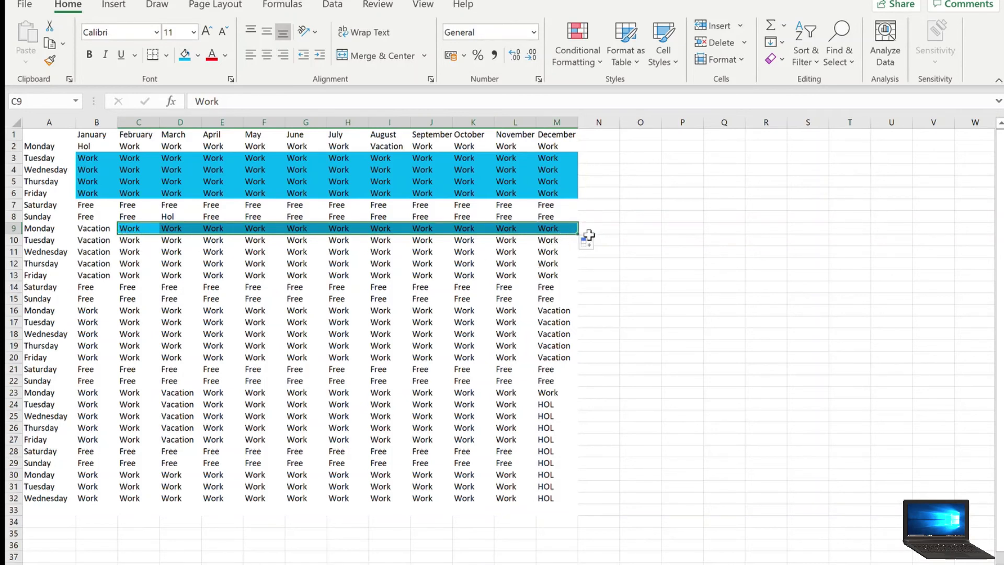
Extend the light blue Work row C9:M9 down through Friday in row 13
drag(578, 234, 568, 284)
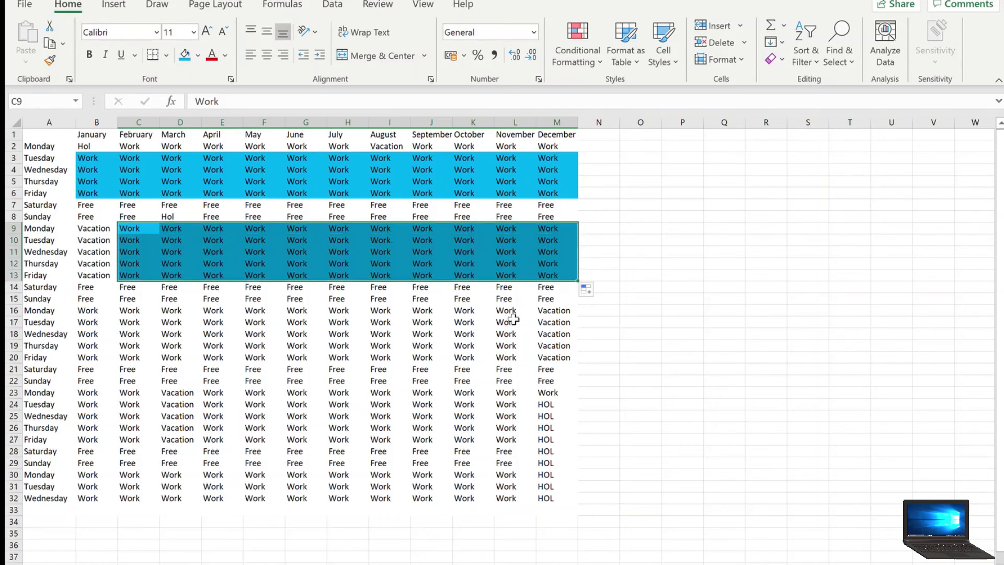
click(606, 344)
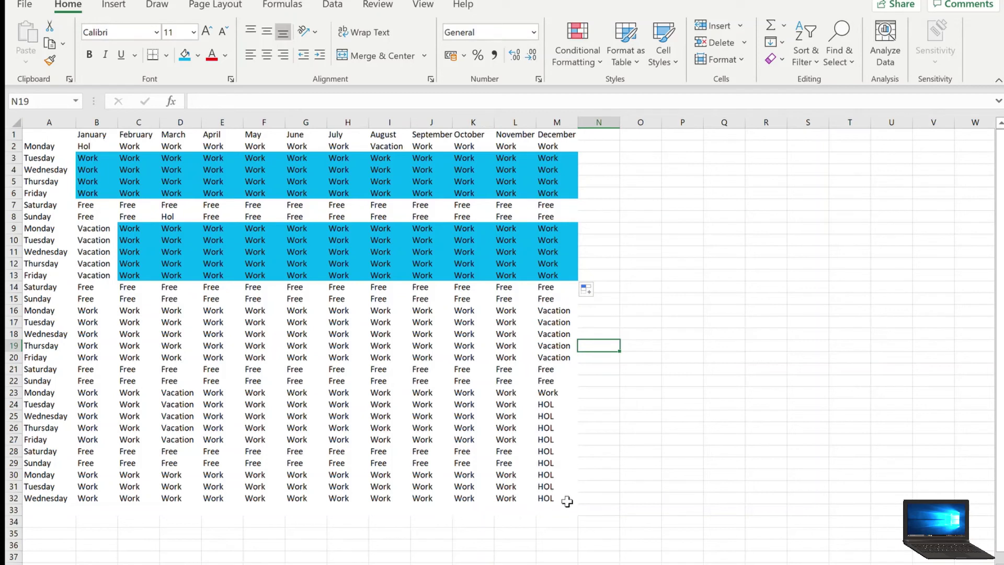
Color January's Work cell B16 light blue and fill it across and down through November's Friday cell L20
click(125, 312)
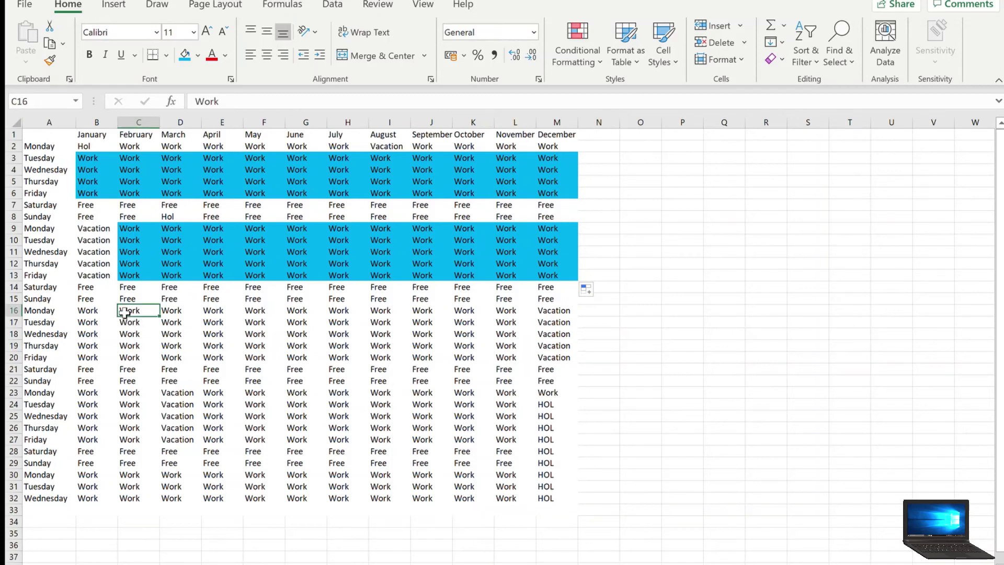
click(87, 312)
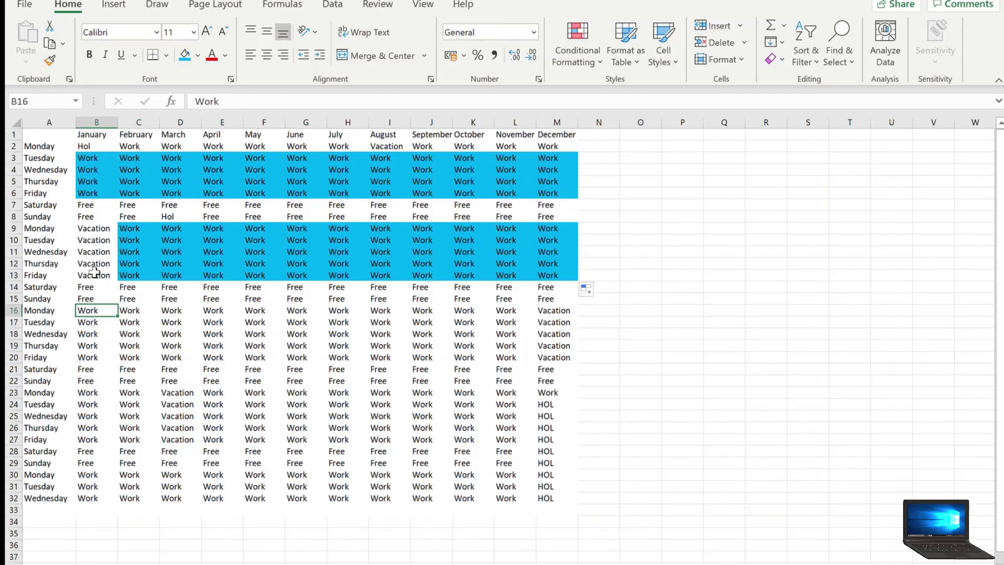
click(183, 52)
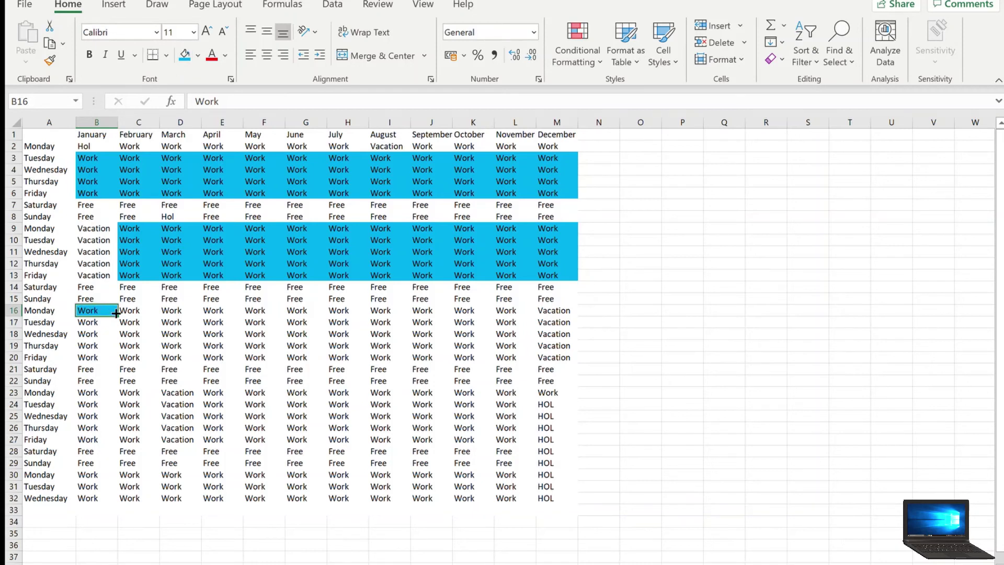
drag(116, 315, 523, 354)
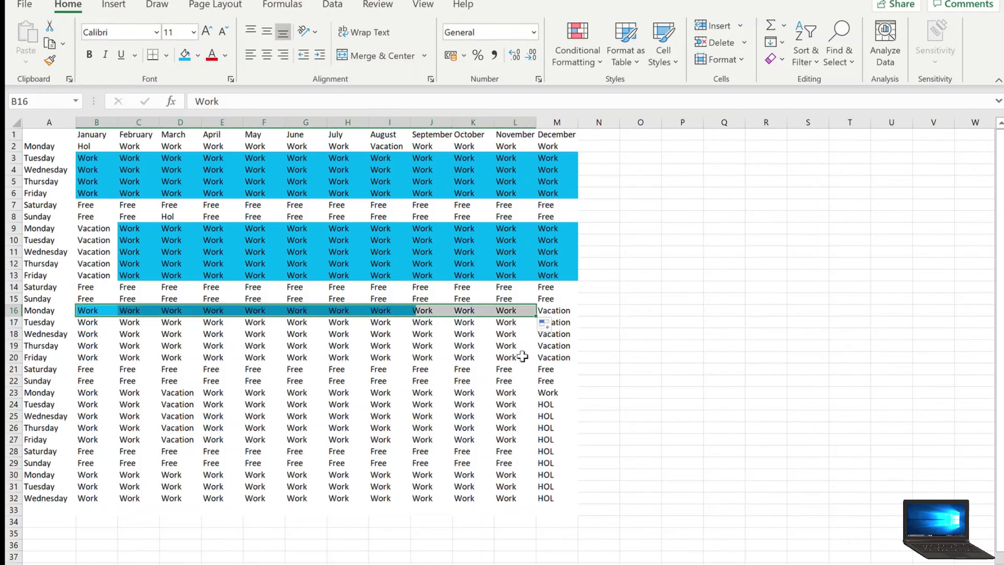
drag(538, 316, 521, 360)
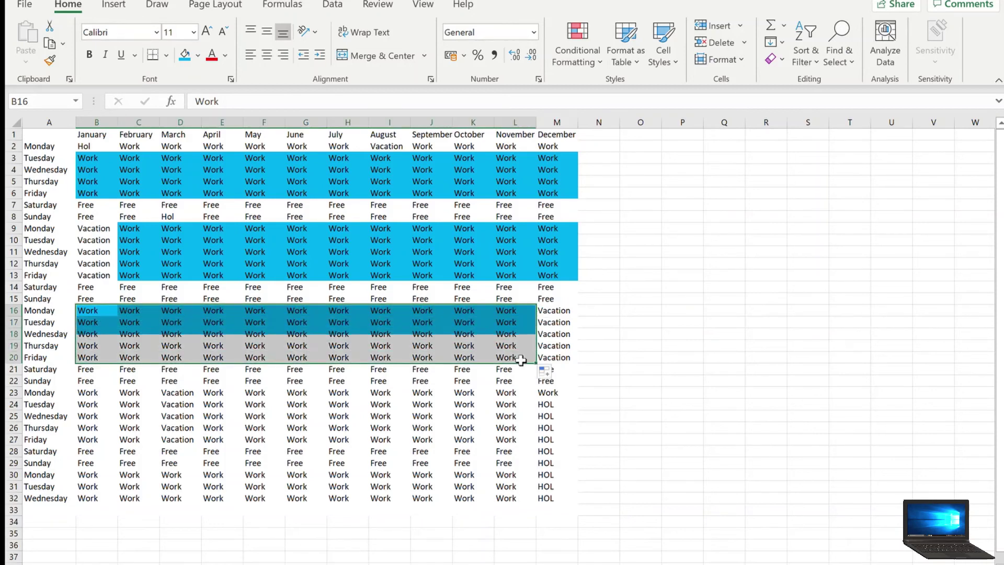
Color January's Work cell B23 light blue and fill it across the Monday row to December's M23
click(91, 394)
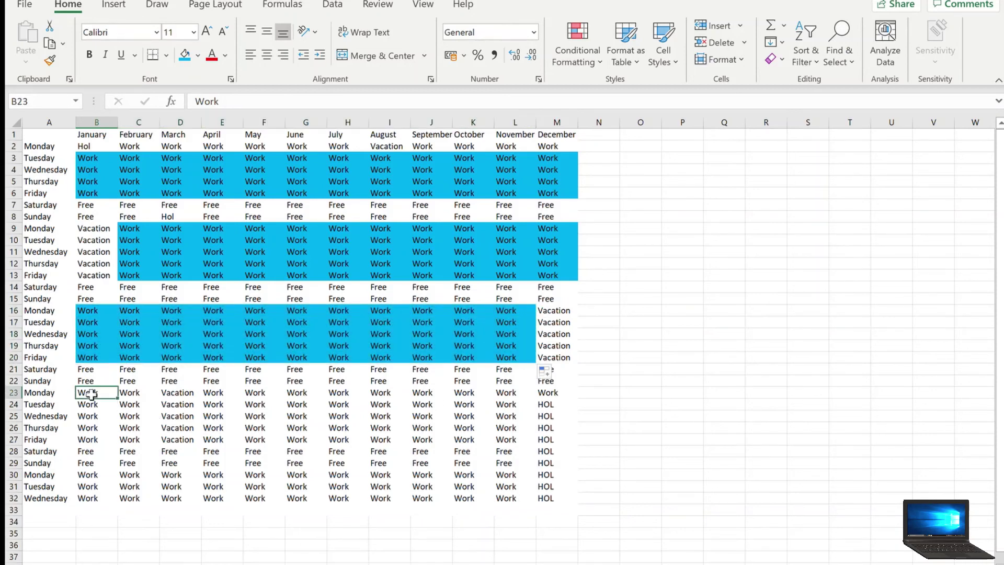
click(176, 52)
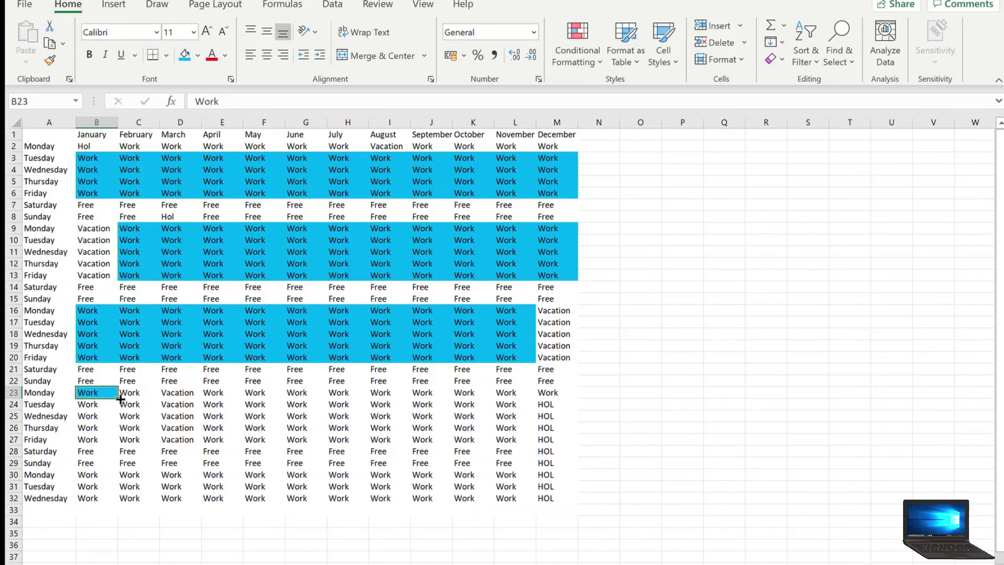
drag(142, 409, 566, 403)
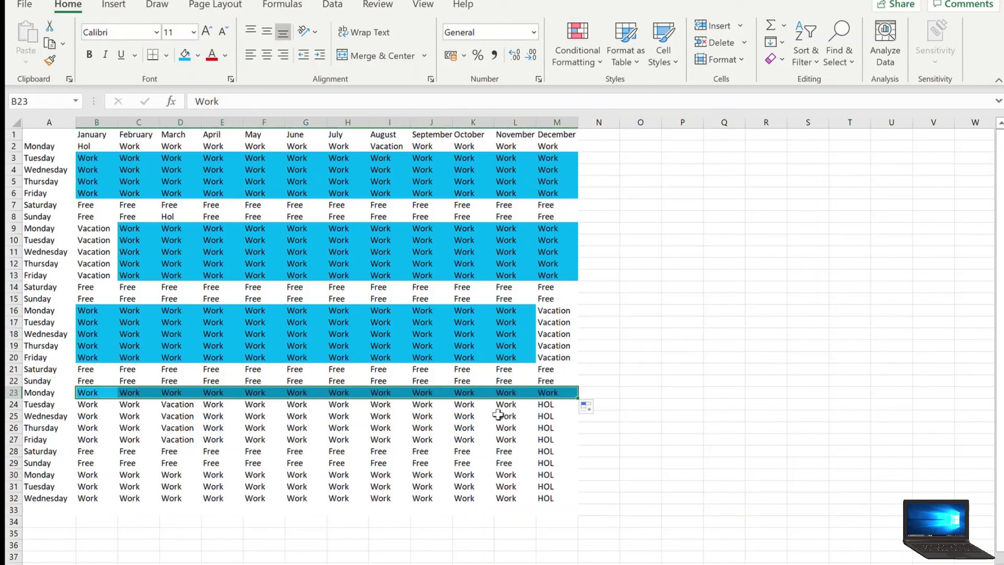
click(137, 393)
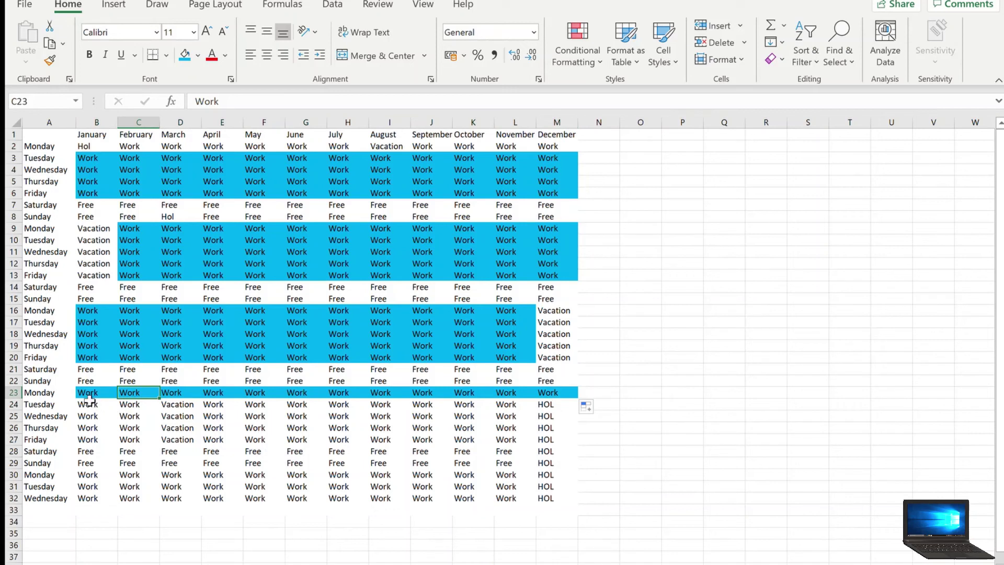
click(90, 398)
drag(90, 398, 91, 421)
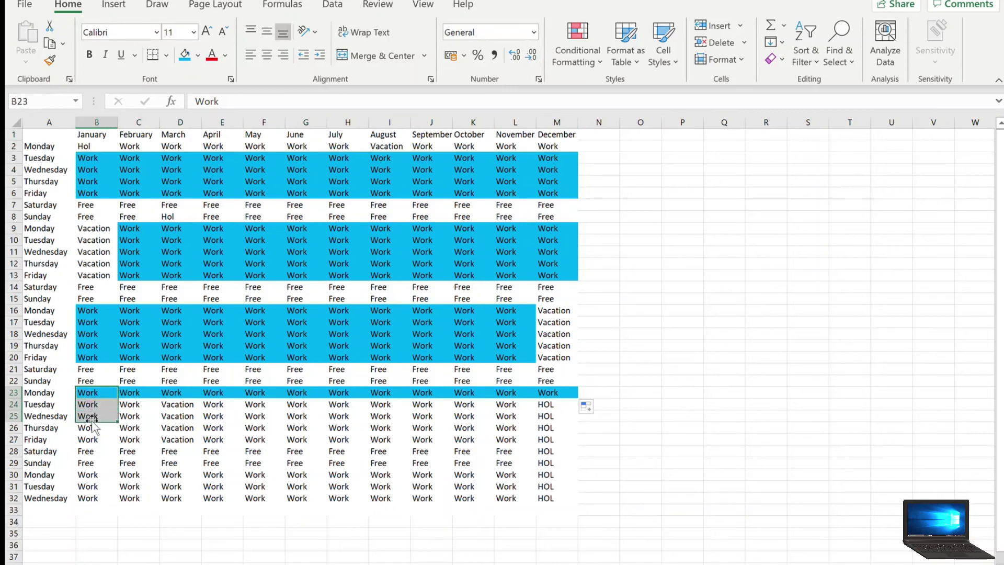
click(165, 396)
click(630, 289)
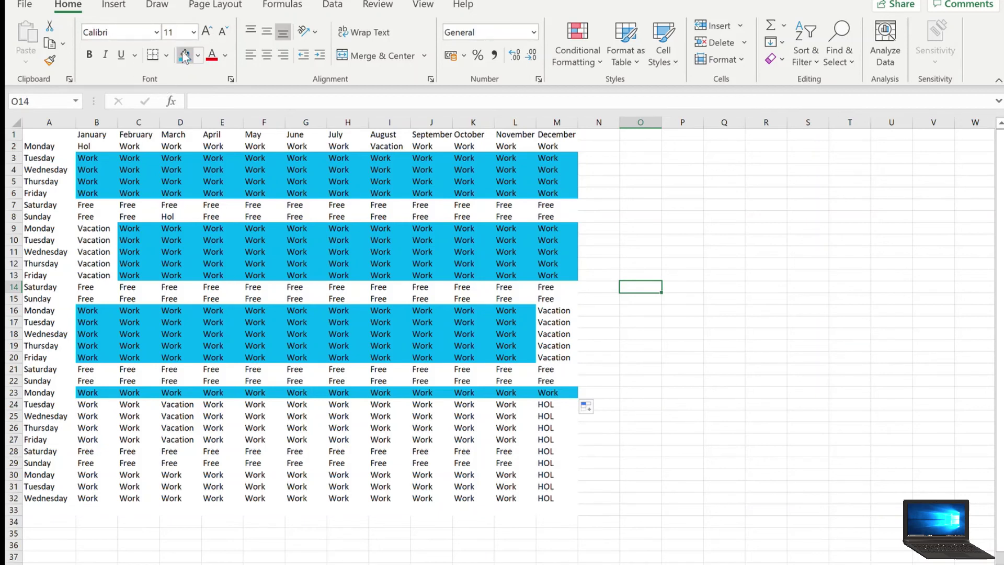
Select the schedule range A1:M32 and add a conditional formatting rule giving cells containing Work a light red fill with dark red text
click(213, 55)
click(569, 497)
key(ctrl+a)
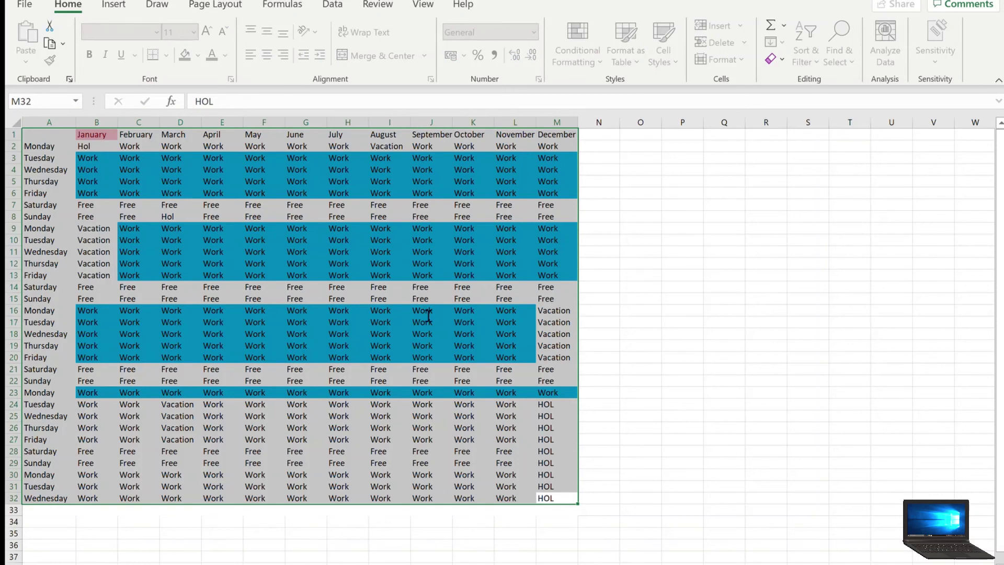
text(Work)
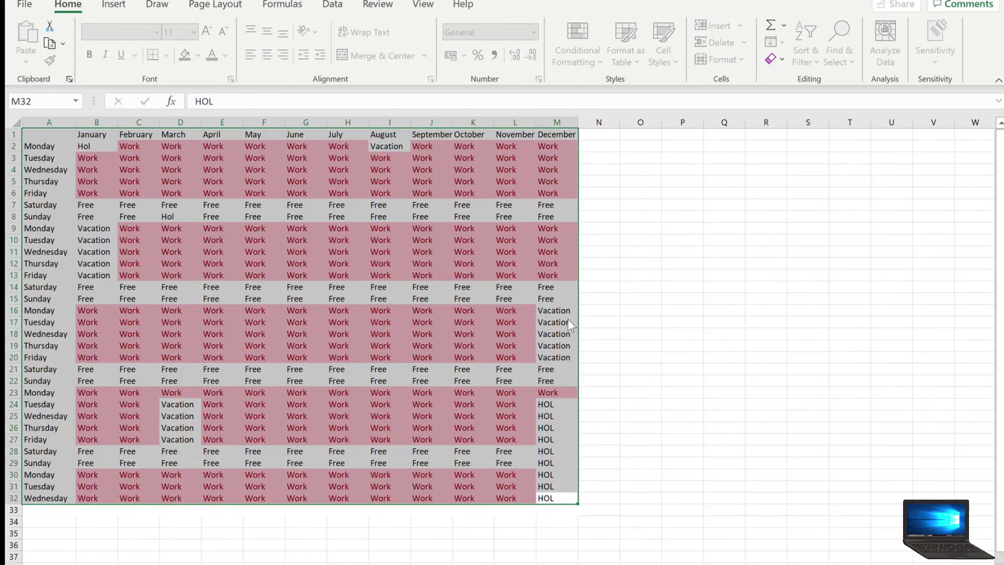
key(Return)
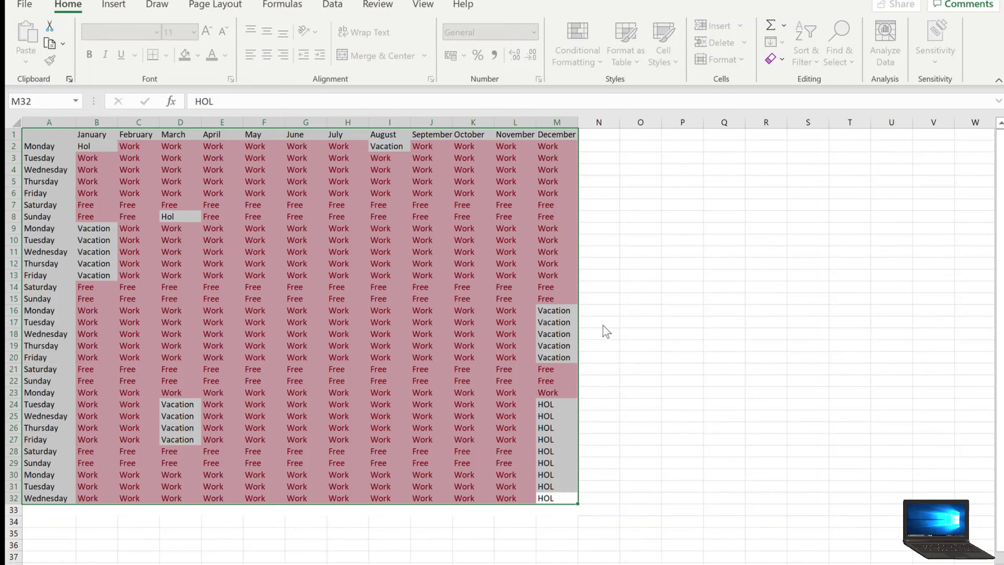
Add conditional formatting rules for the other entries: Free with yellow fill, Vacation with green fill and Hol with red text
key(Return)
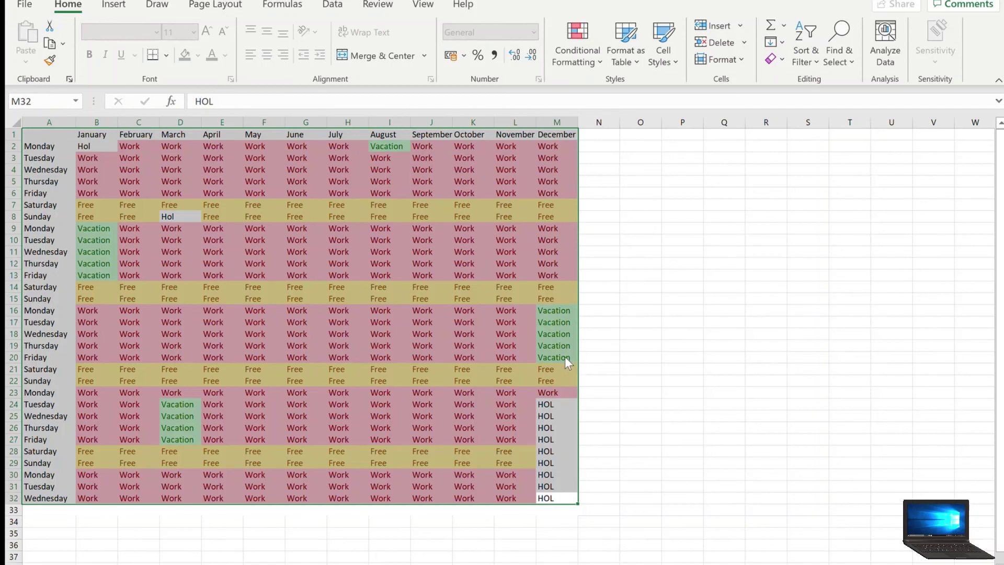
click(721, 346)
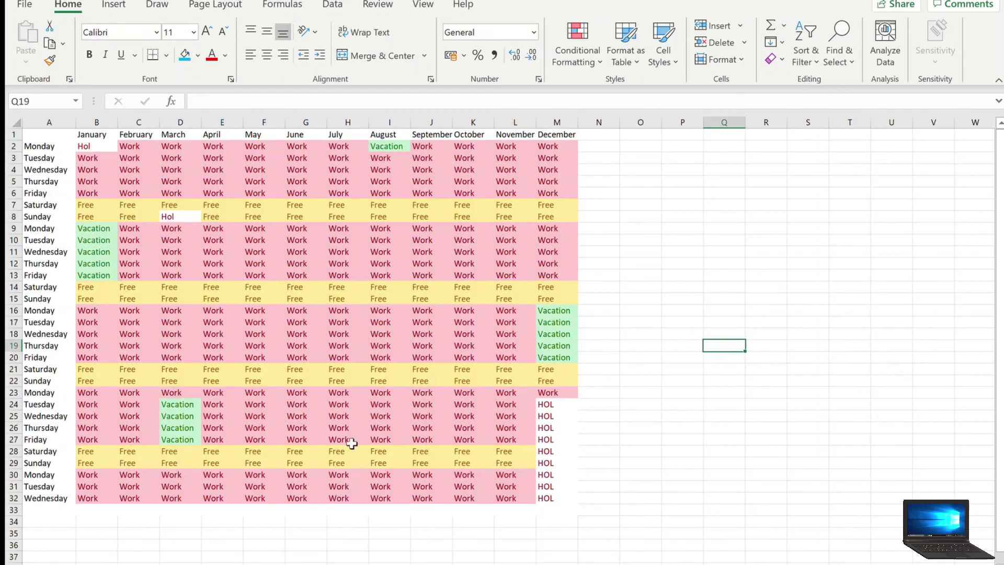